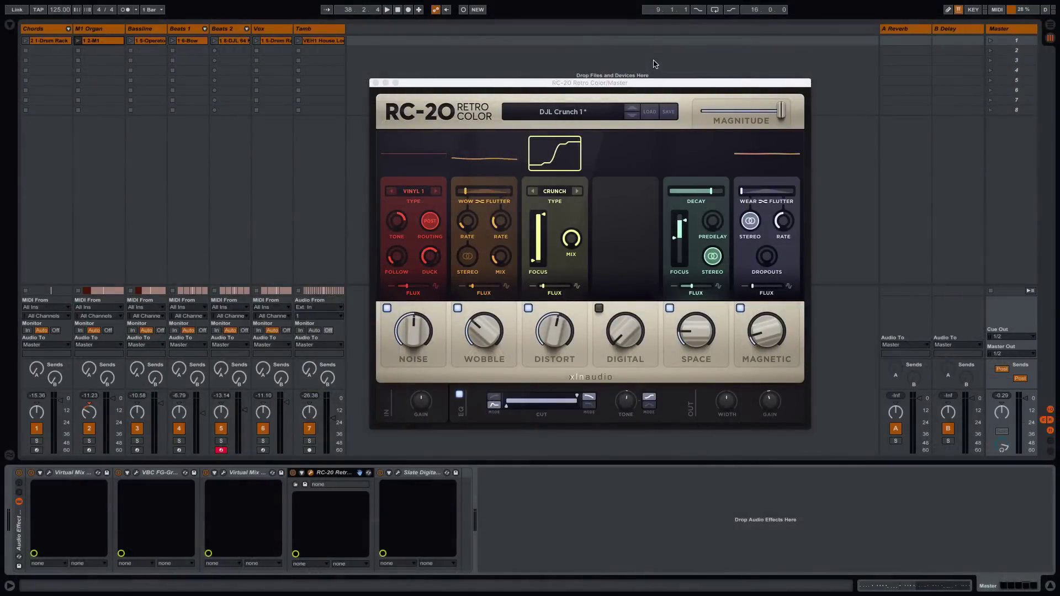
Play the track and compare the mix with the master channel's RC-20 Retro Color bypassed and active.
{"action": "key", "text": "space"}
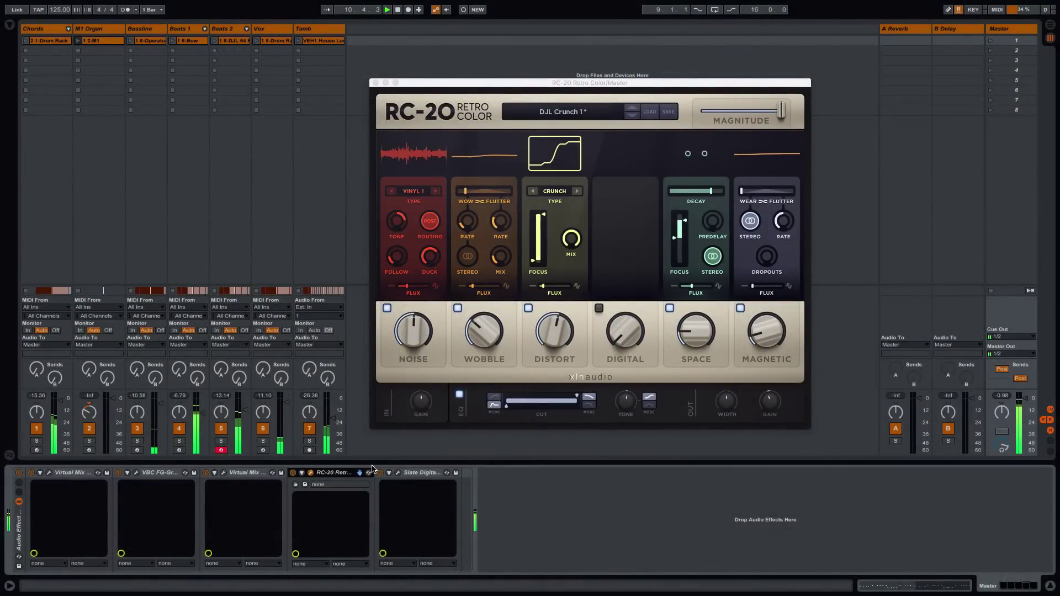
{"action": "left_click", "coordinate": [293, 474]}
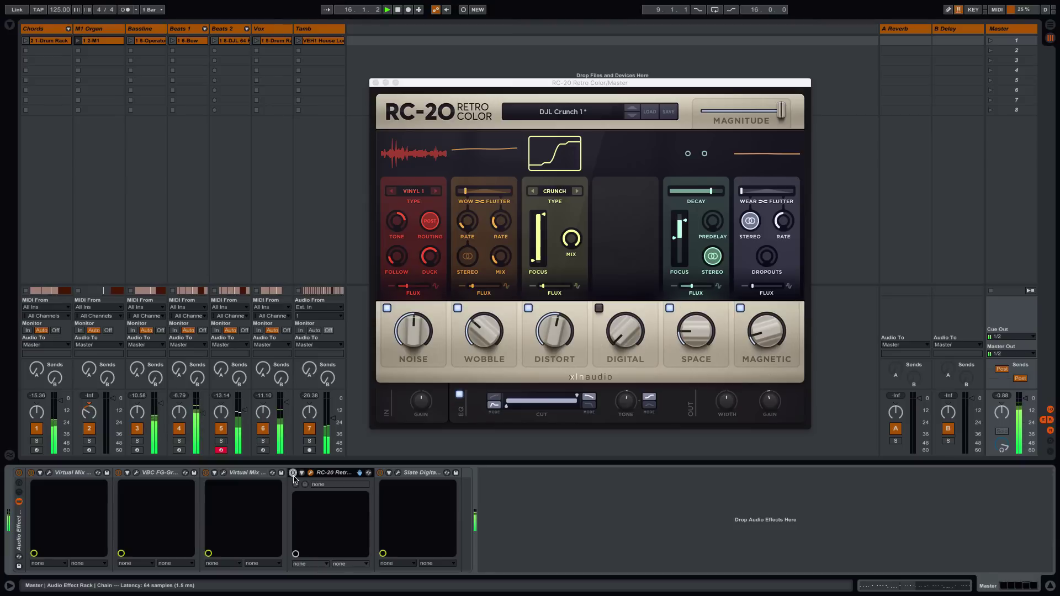
{"action": "left_click", "coordinate": [293, 474]}
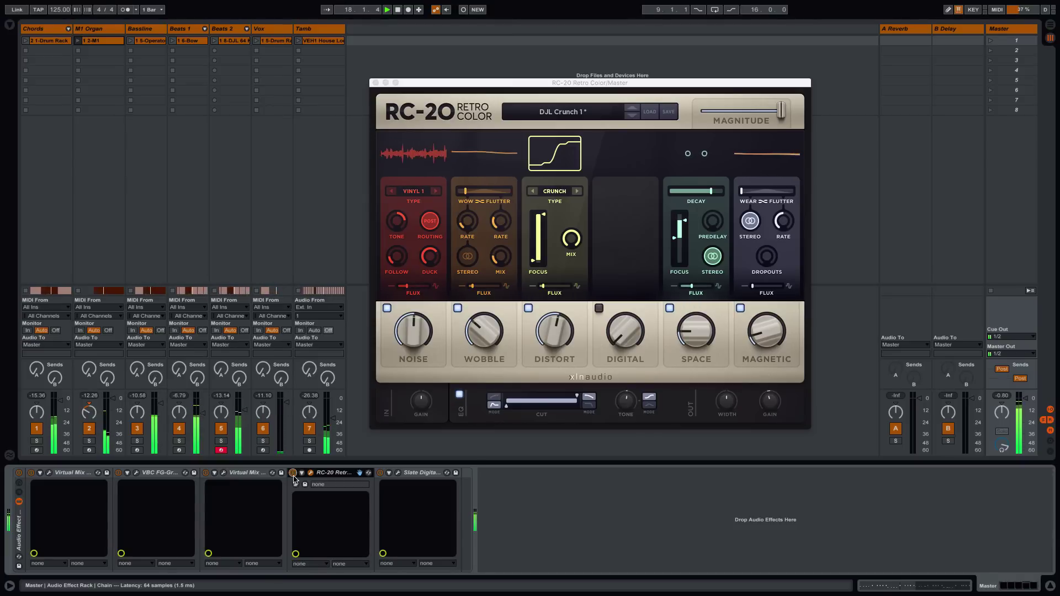
Switch off the Noise, Wobble, Distort, Space and Magnetic modules in the master's RC-20 Retro Color.
{"action": "left_click", "coordinate": [387, 308]}
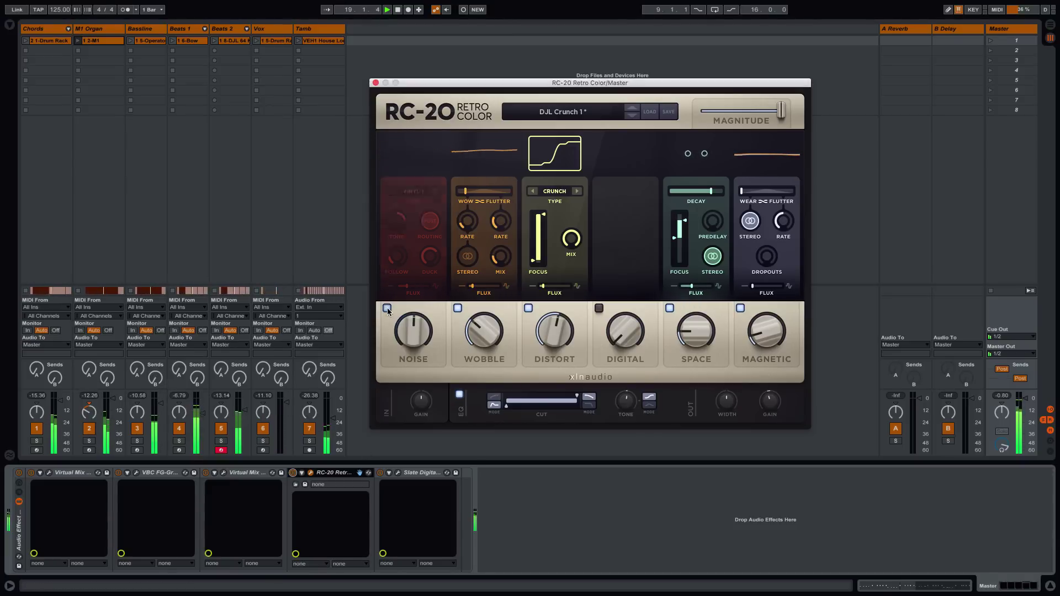
{"action": "left_click", "coordinate": [458, 308]}
{"action": "left_click", "coordinate": [528, 309]}
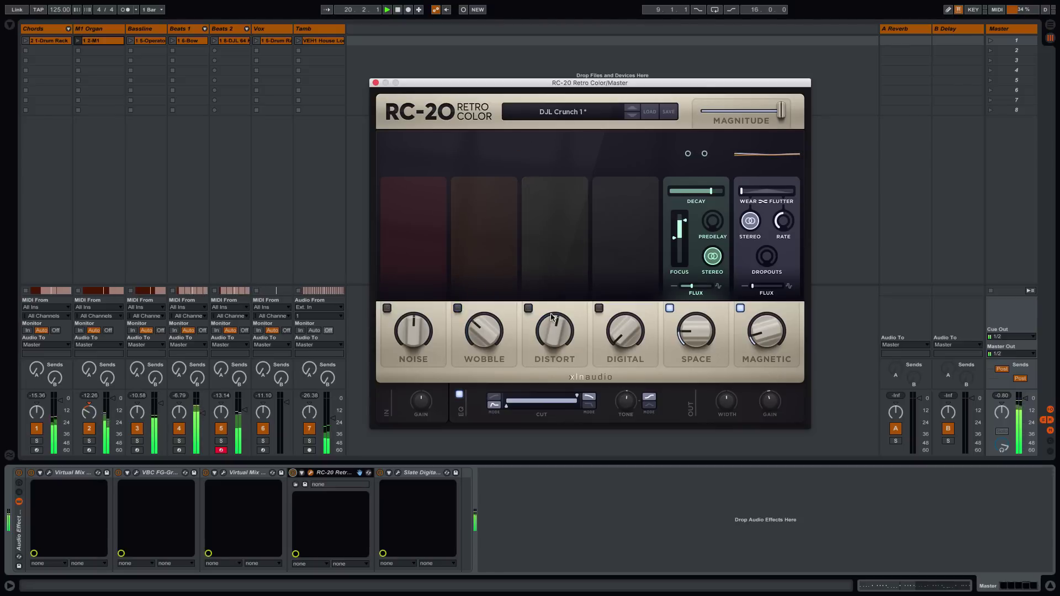
{"action": "left_click", "coordinate": [669, 308]}
{"action": "left_click", "coordinate": [741, 309]}
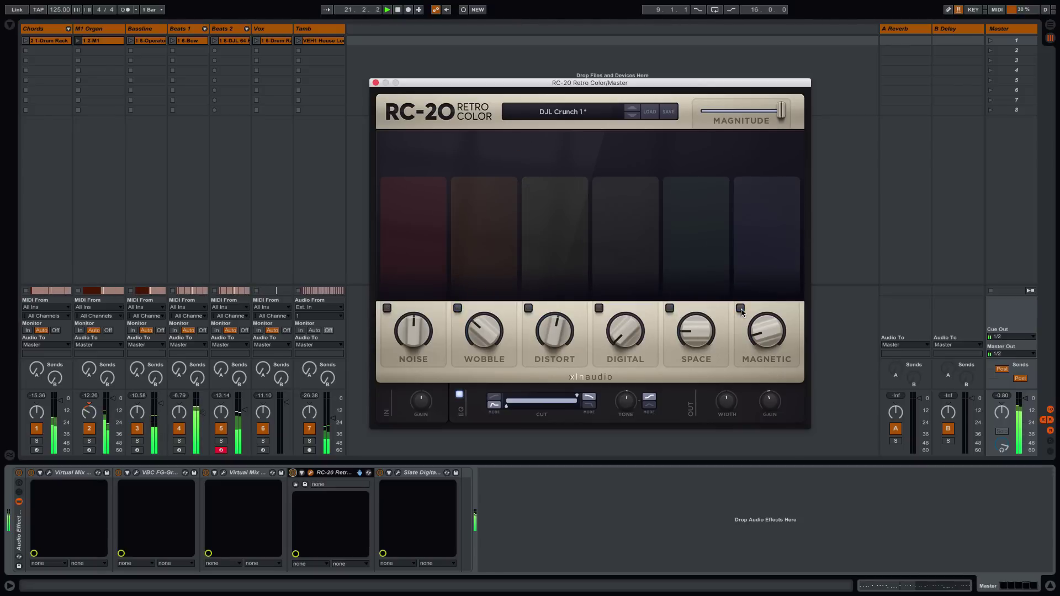
Switch the Noise, Wobble, Distort, Space and Magnetic modules back on one by one, extending the Distort focus range slightly downward.
{"action": "left_click", "coordinate": [386, 307]}
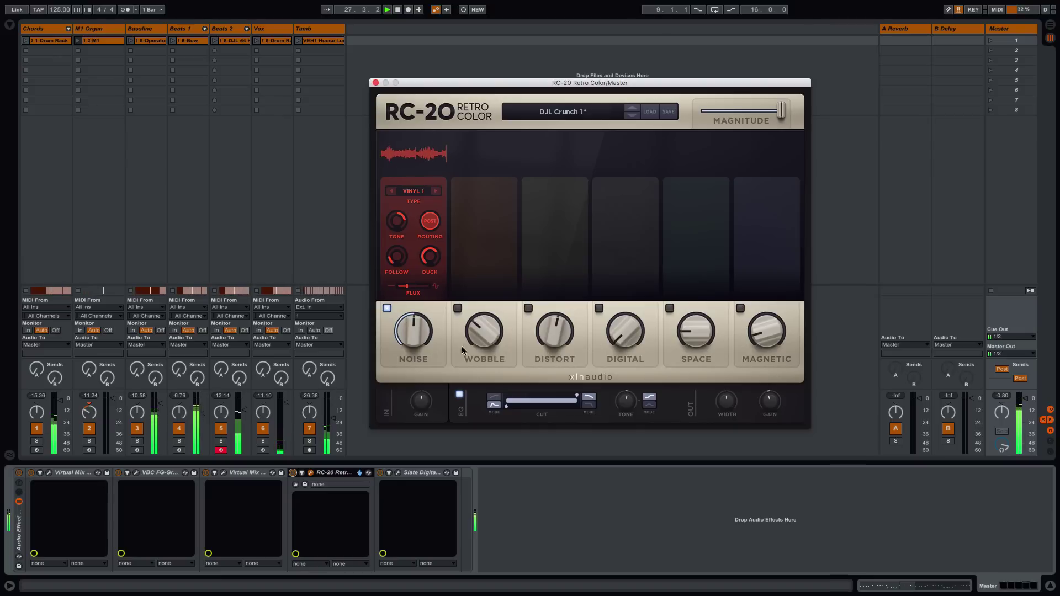
{"action": "left_click", "coordinate": [457, 308]}
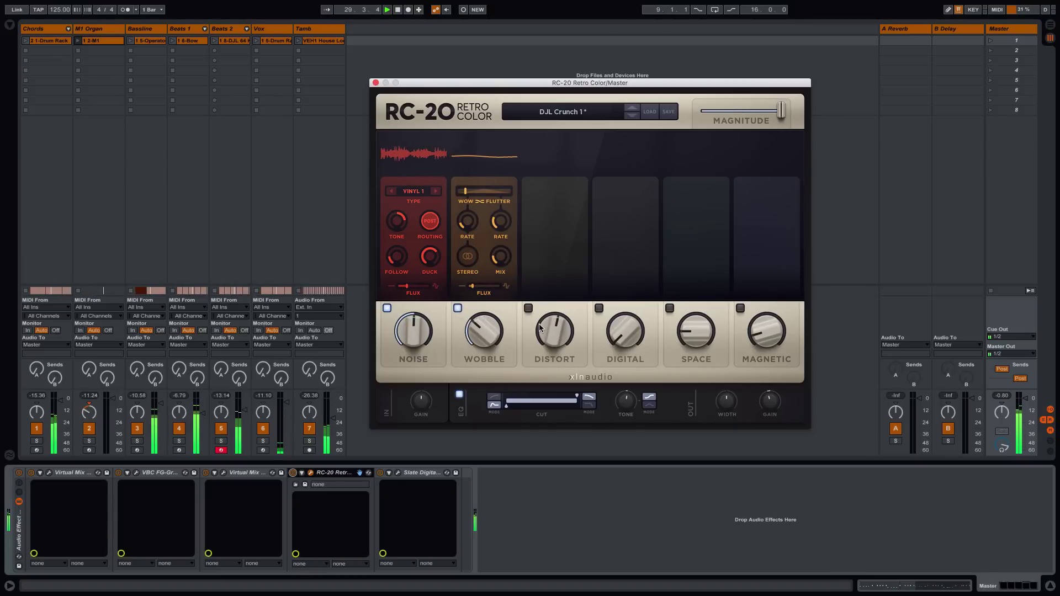
{"action": "left_click", "coordinate": [528, 309]}
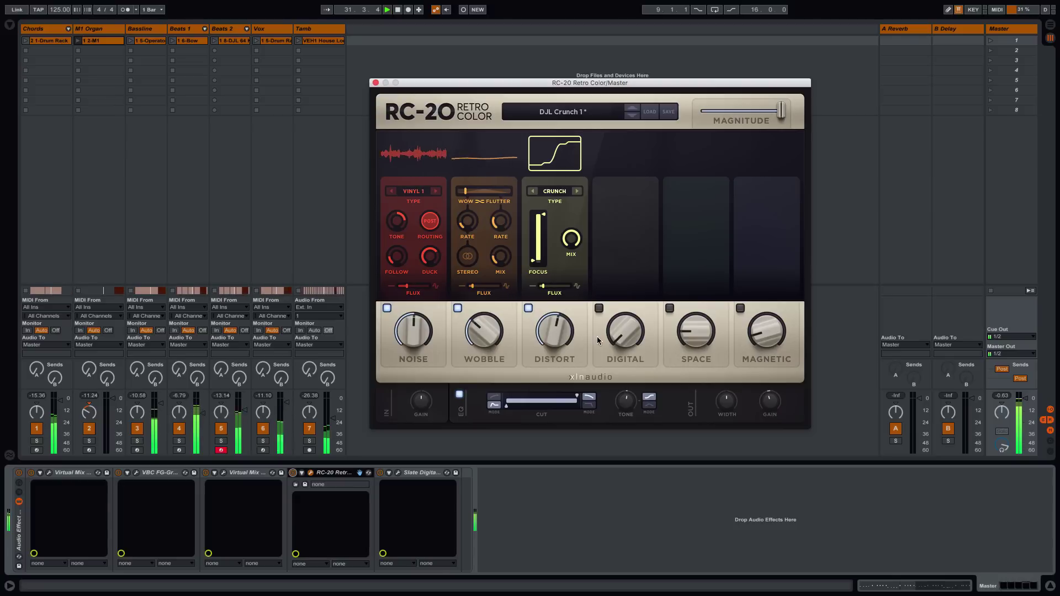
{"action": "mouse_move", "coordinate": [533, 260]}
{"action": "left_mouse_down"}
{"action": "mouse_move", "coordinate": [535, 232]}
{"action": "mouse_move", "coordinate": [537, 278]}
{"action": "left_mouse_up"}
{"action": "left_click", "coordinate": [669, 308]}
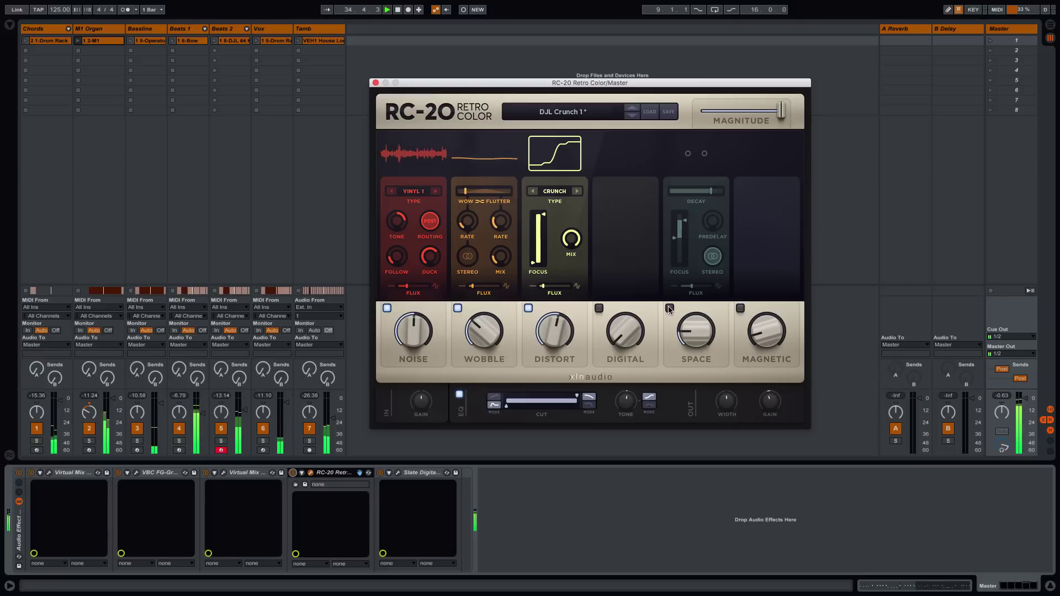
{"action": "mouse_move", "coordinate": [704, 339]}
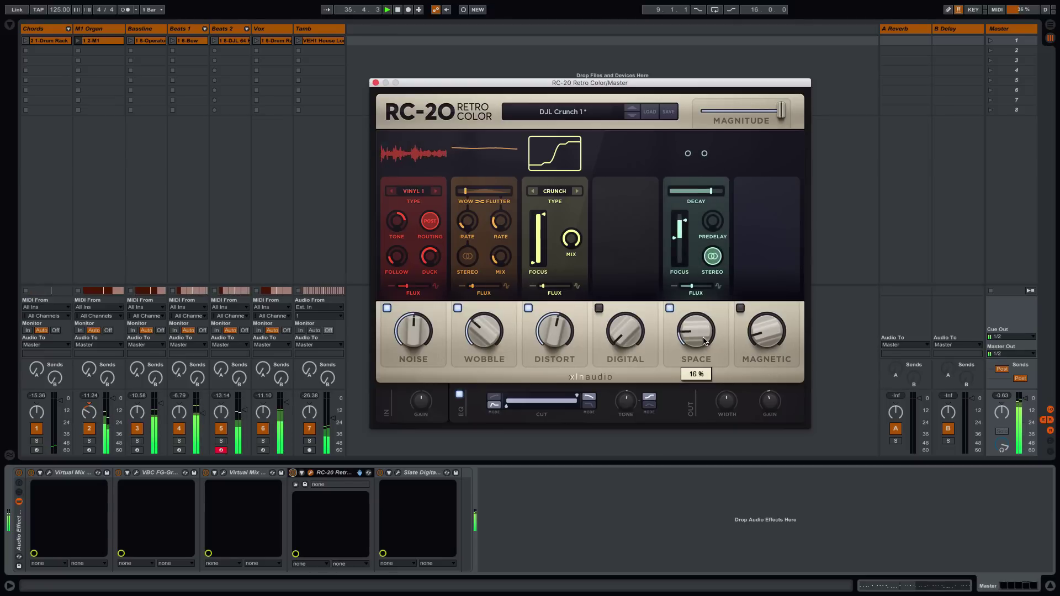
{"action": "left_click", "coordinate": [741, 308]}
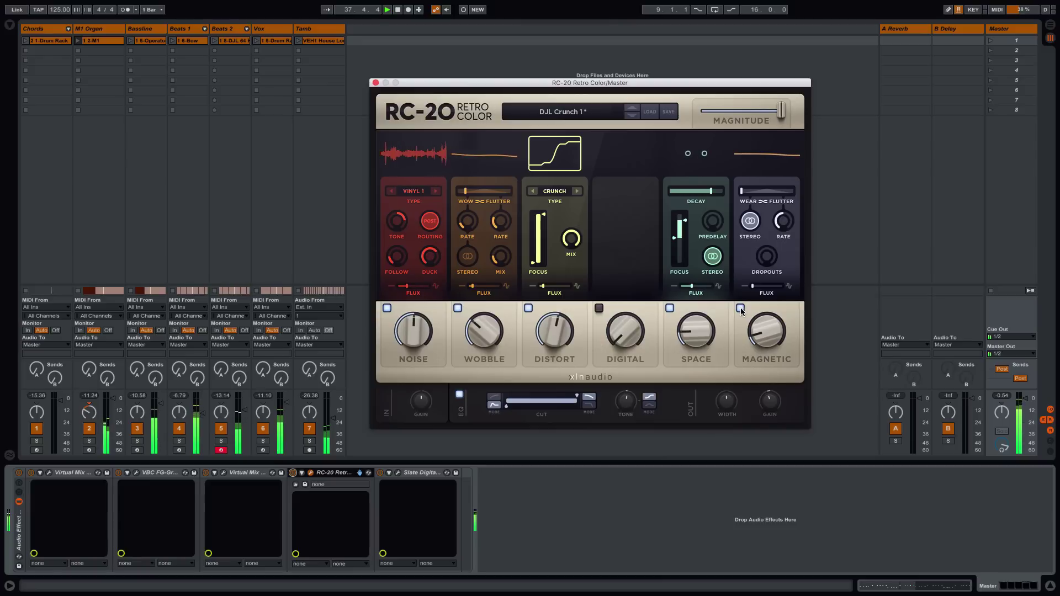
Bypass and reactivate RC-20 Retro Color on the master twice to compare the processed and dry mix.
{"action": "left_click", "coordinate": [293, 474]}
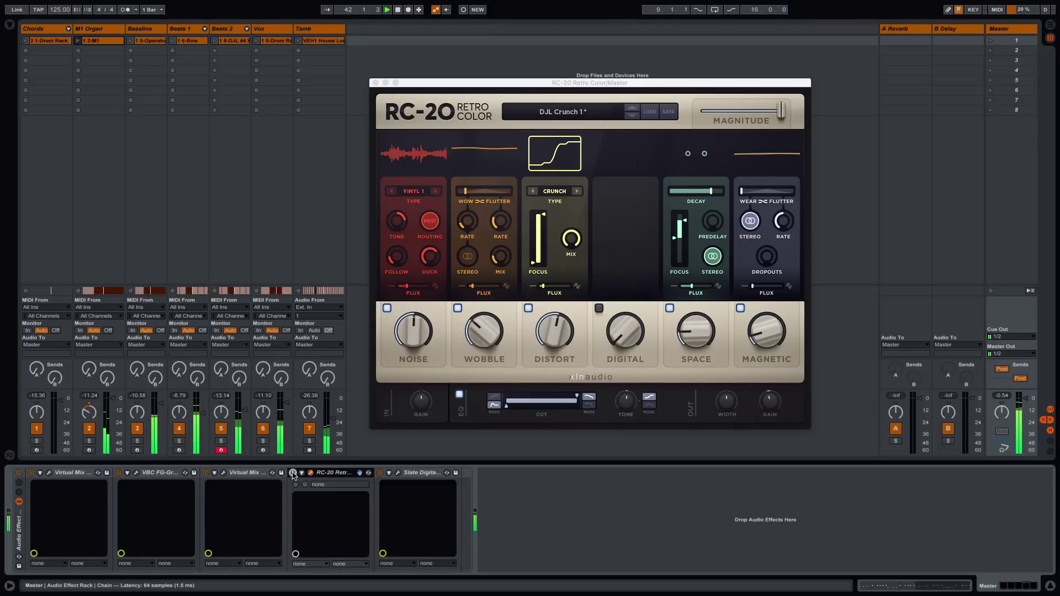
{"action": "left_click", "coordinate": [293, 473]}
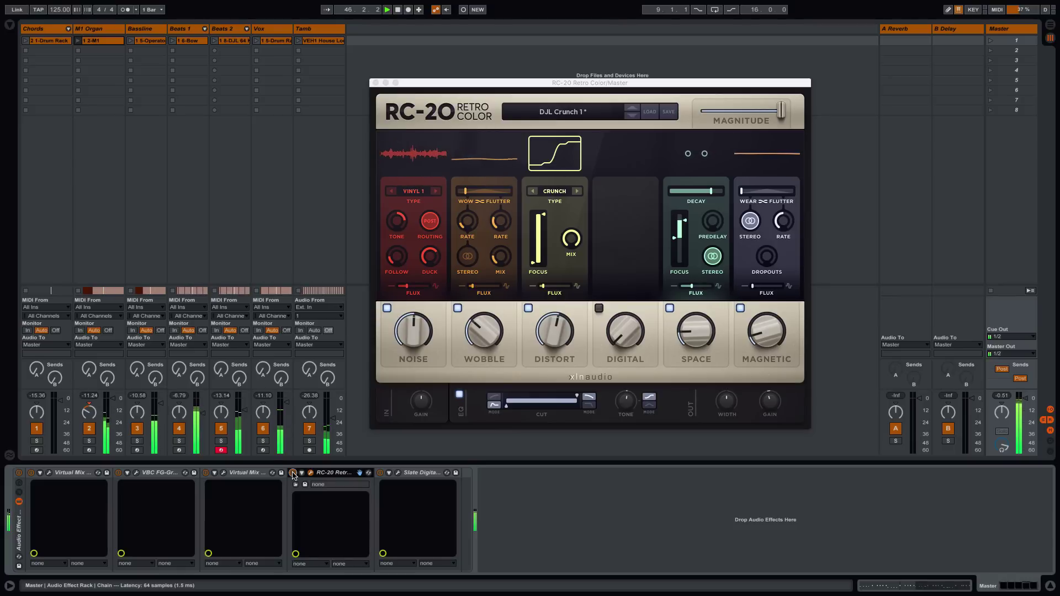
{"action": "left_click", "coordinate": [293, 473]}
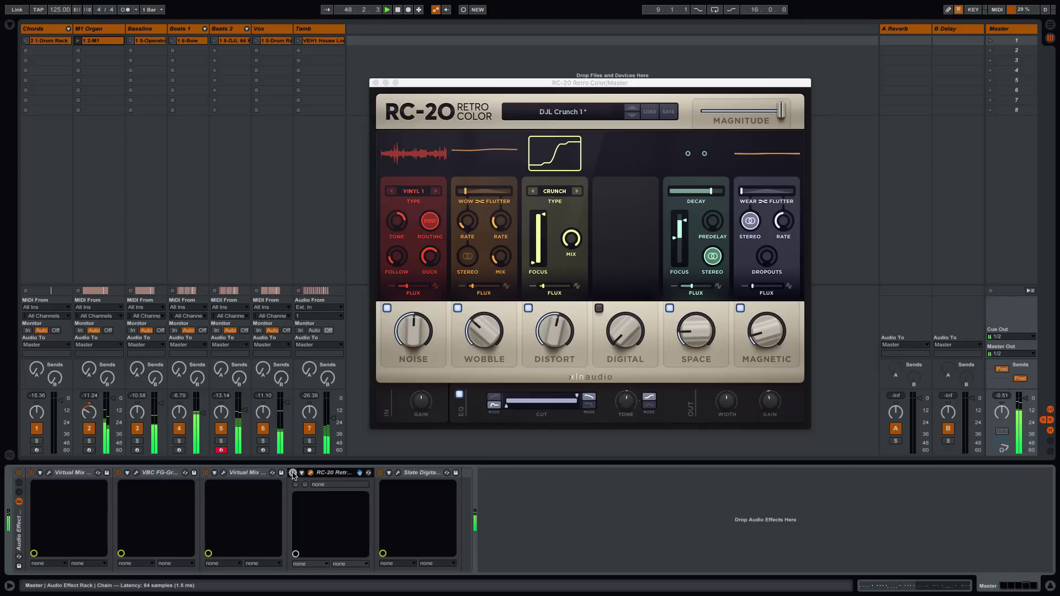
{"action": "left_click", "coordinate": [293, 474]}
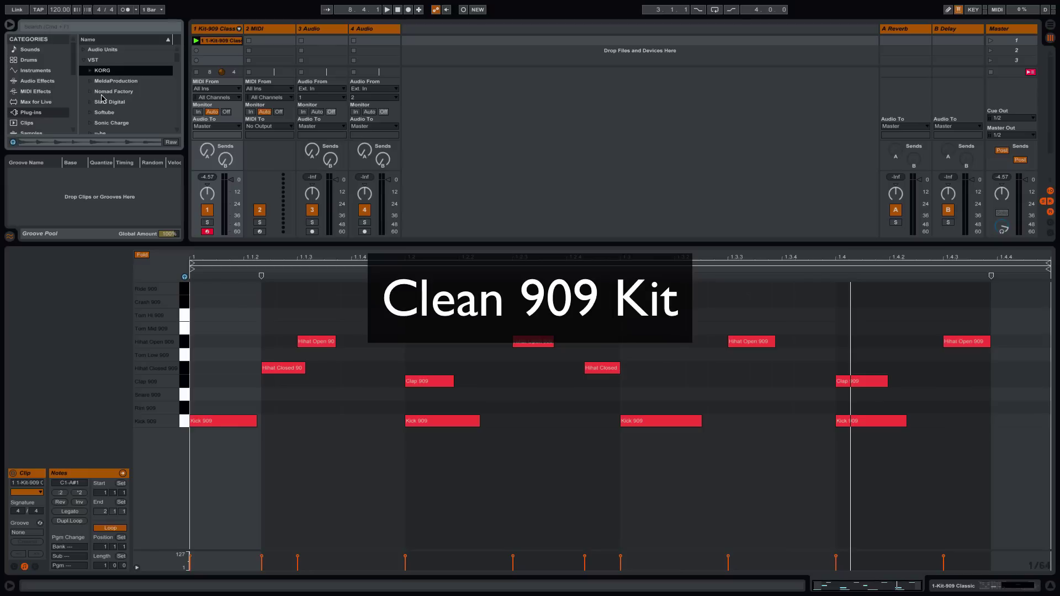
Play the 909 kit clip, search the plug-ins for "RC" and load RC-20 Retro Color on the kit's track.
{"action": "key", "text": "space"}
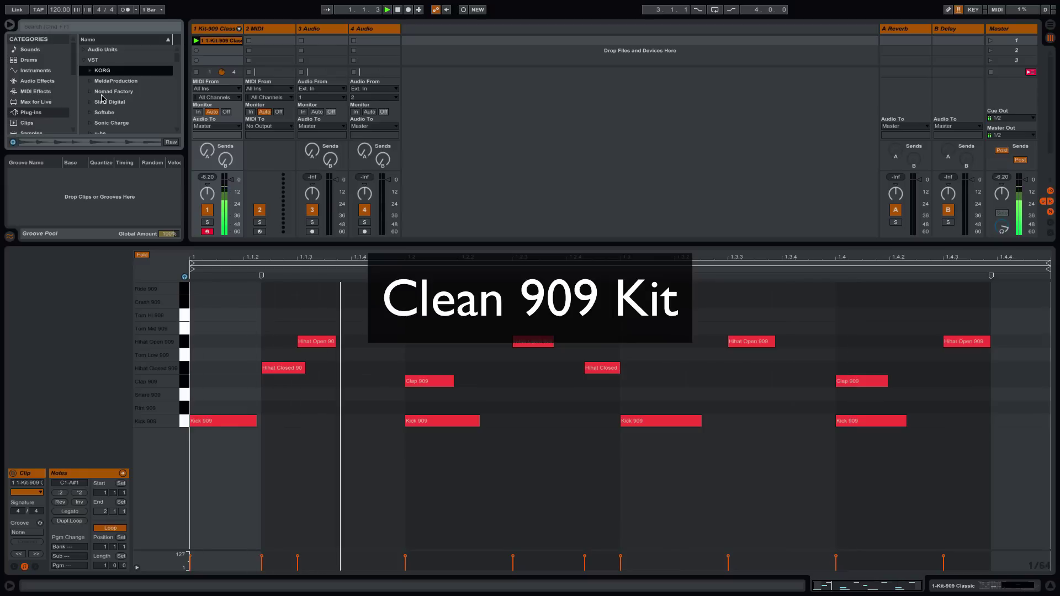
{"action": "left_click", "coordinate": [93, 31]}
{"action": "type", "text": "RC"}
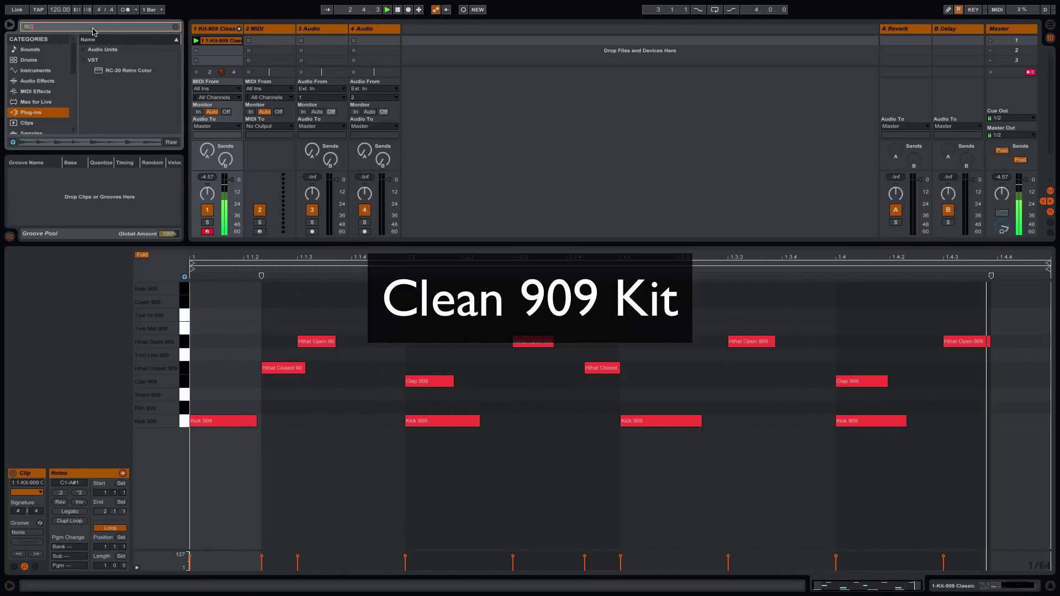
{"action": "left_click", "coordinate": [99, 71]}
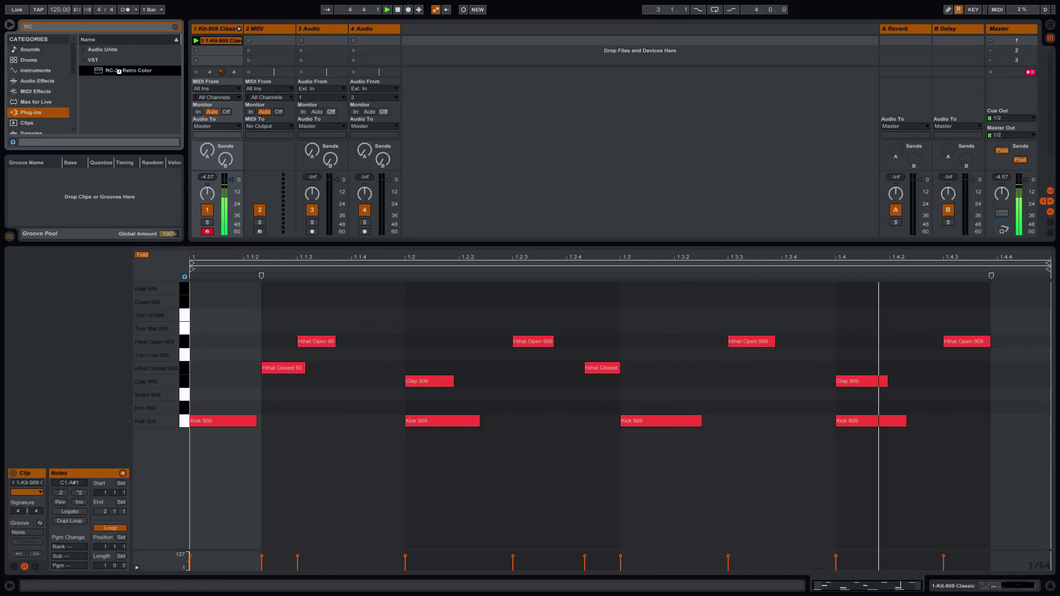
{"action": "double_click", "coordinate": [120, 71]}
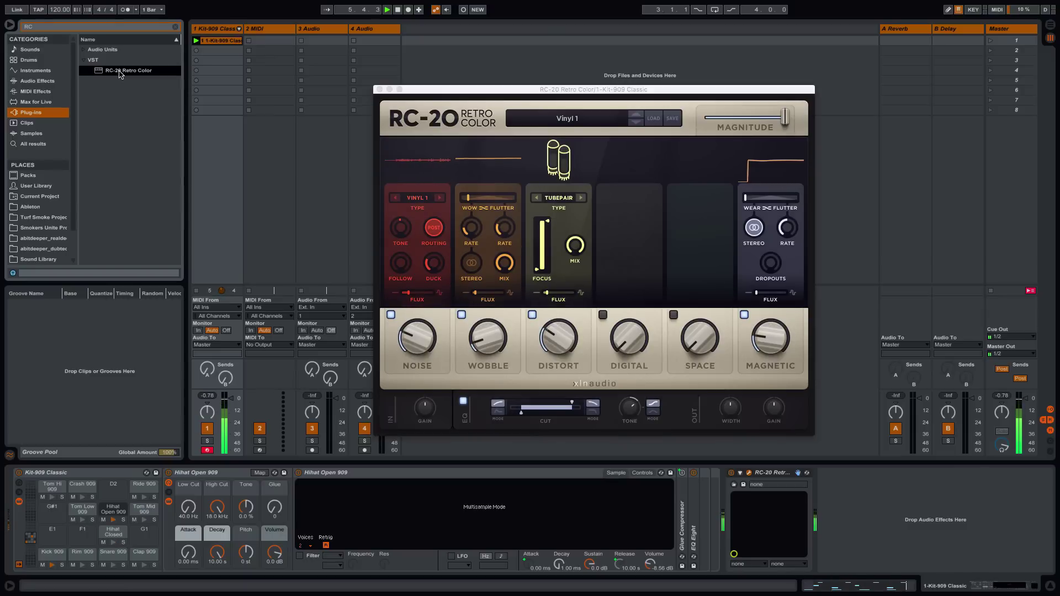
Advance the RC-20 preset to Vinyl 3 and compare the drums with the plug-in bypassed and active.
{"action": "left_click", "coordinate": [638, 122]}
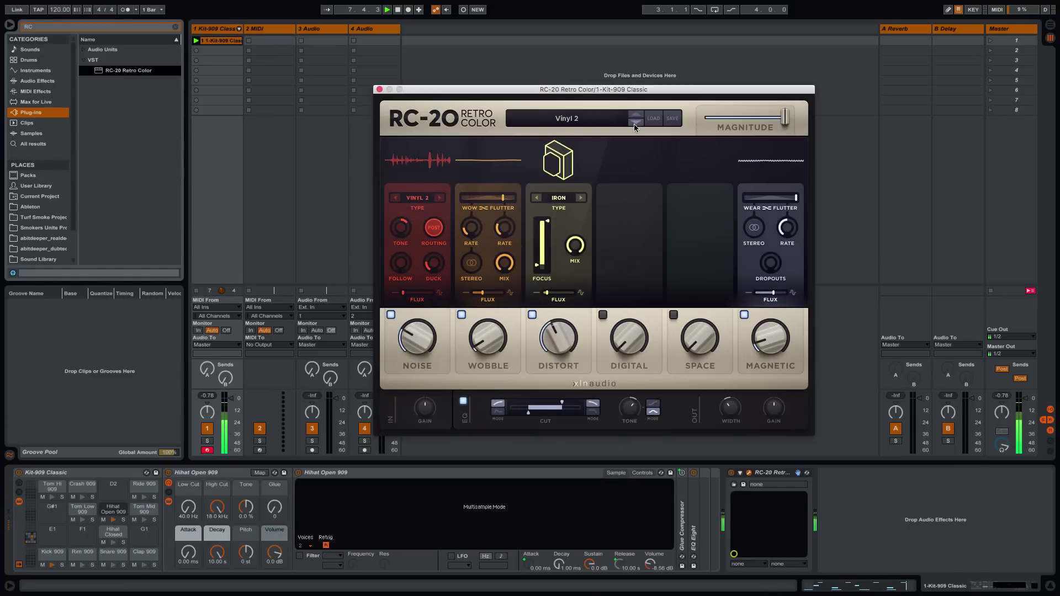
{"action": "left_click", "coordinate": [633, 124]}
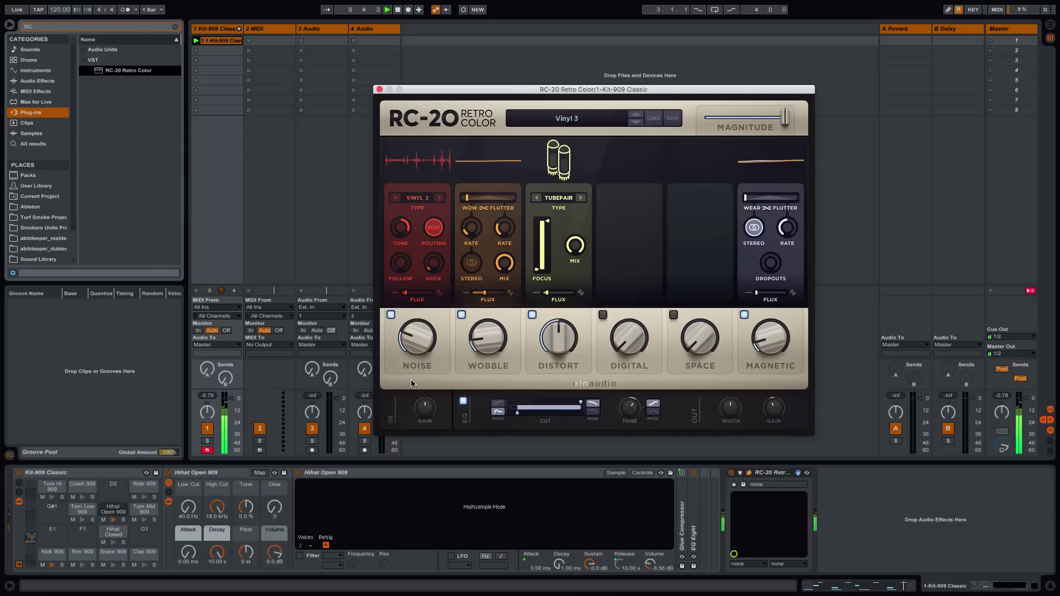
{"action": "left_click", "coordinate": [731, 473]}
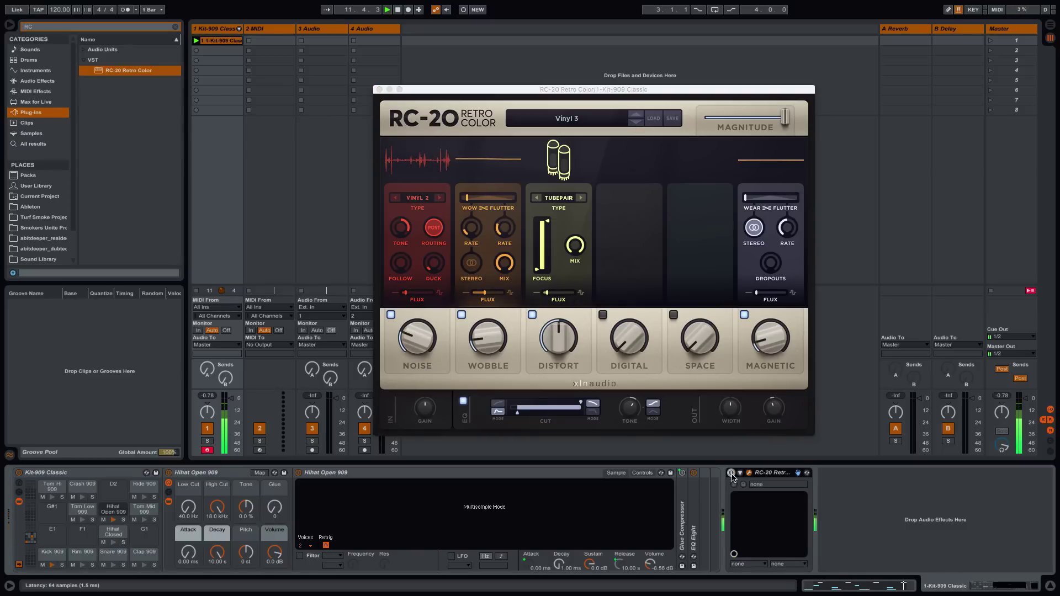
{"action": "left_click", "coordinate": [731, 474]}
Audition the Distort types, including Iron, Crunch, Zap and Air, and settle on Heavy.
{"action": "left_click", "coordinate": [580, 198]}
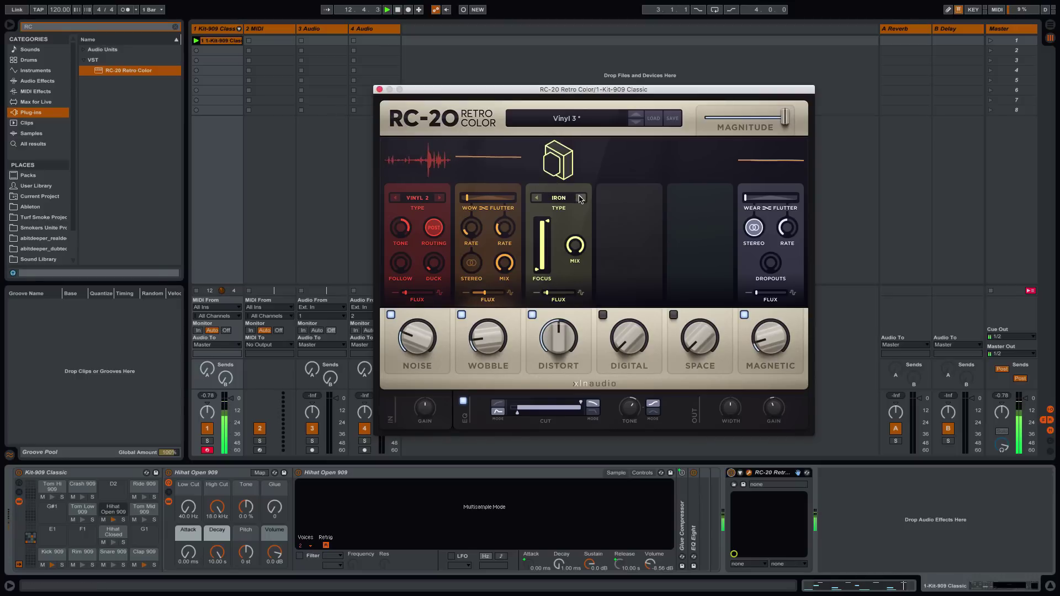
{"action": "left_click", "coordinate": [581, 199]}
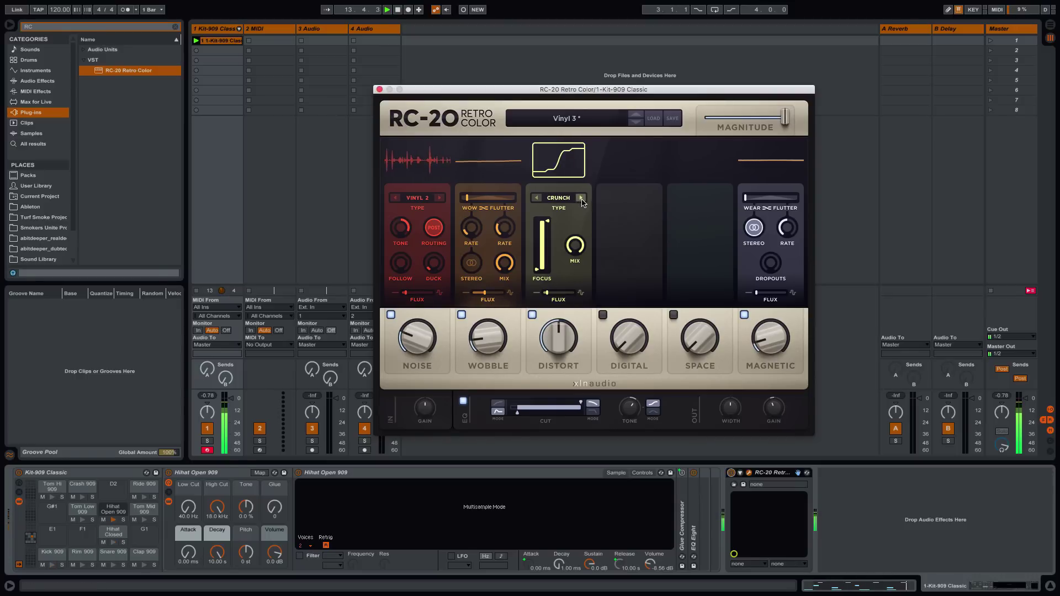
{"action": "left_click", "coordinate": [581, 198]}
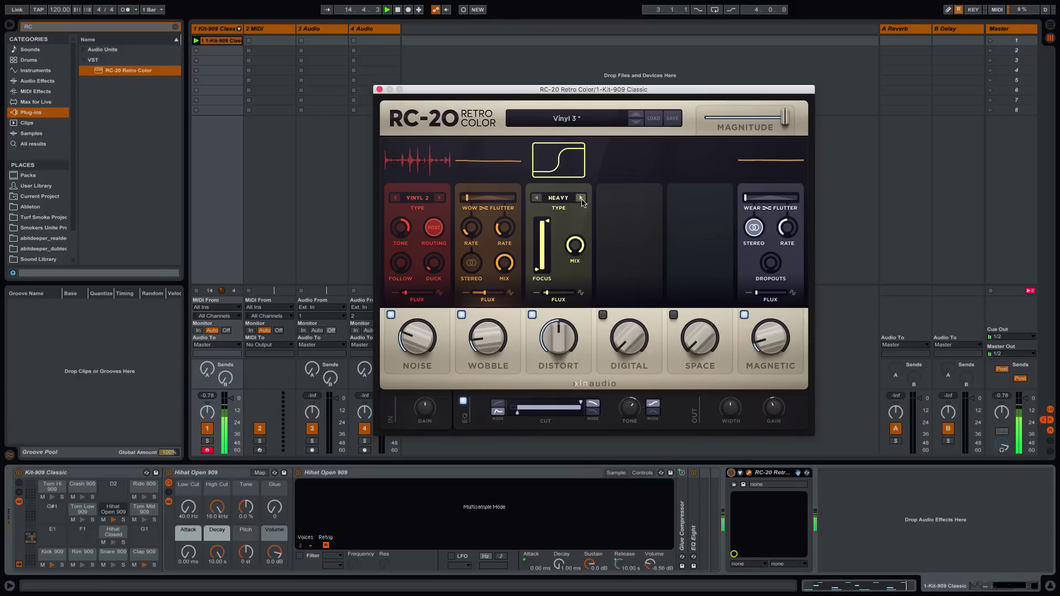
{"action": "left_click", "coordinate": [581, 198]}
{"action": "left_click", "coordinate": [552, 201]}
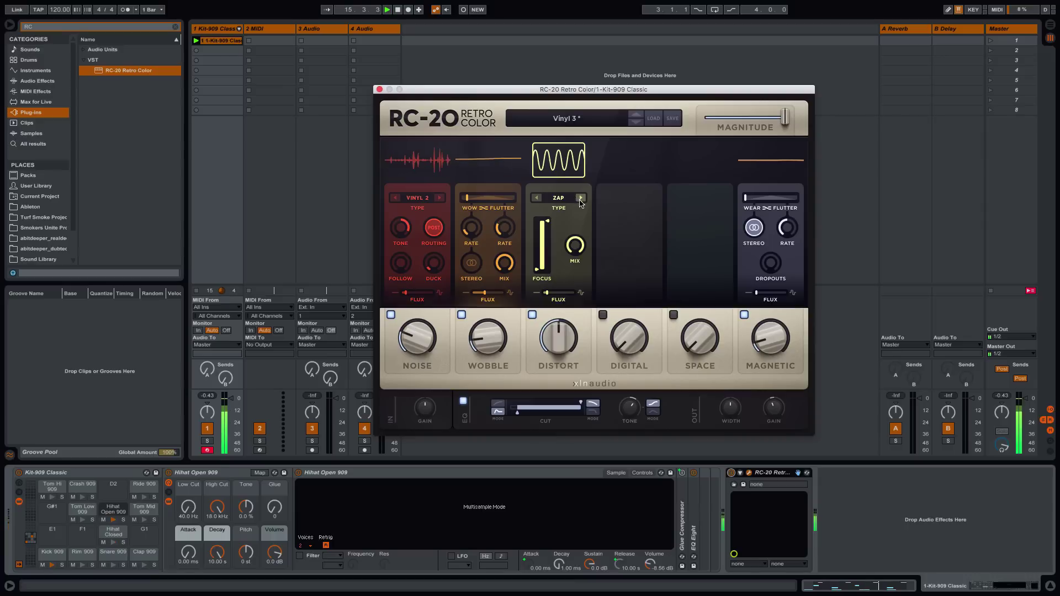
{"action": "left_click", "coordinate": [536, 200]}
{"action": "left_click", "coordinate": [537, 199]}
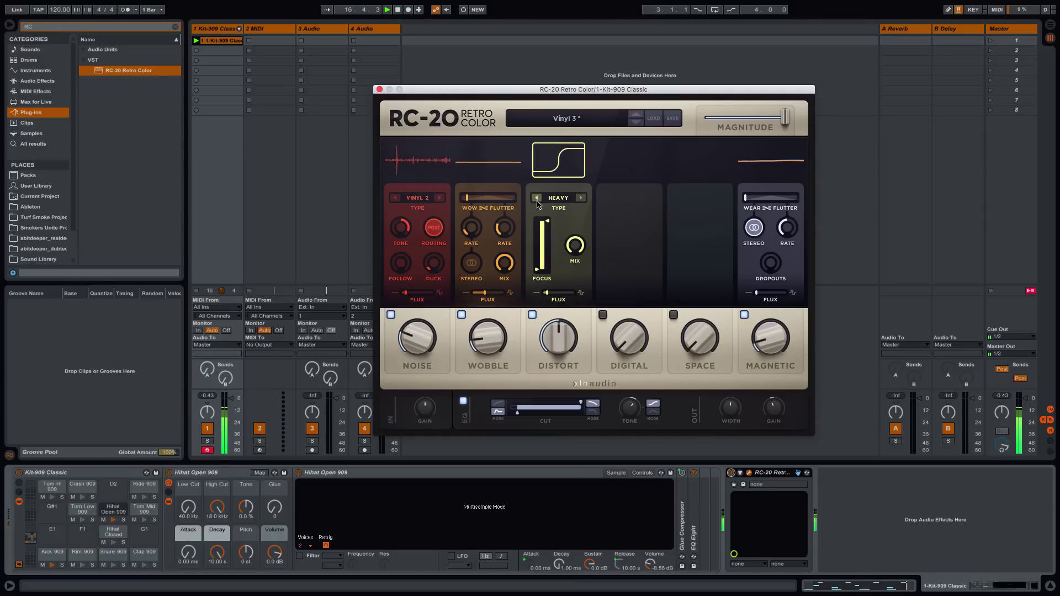
{"action": "left_click", "coordinate": [580, 200]}
{"action": "left_click", "coordinate": [579, 200]}
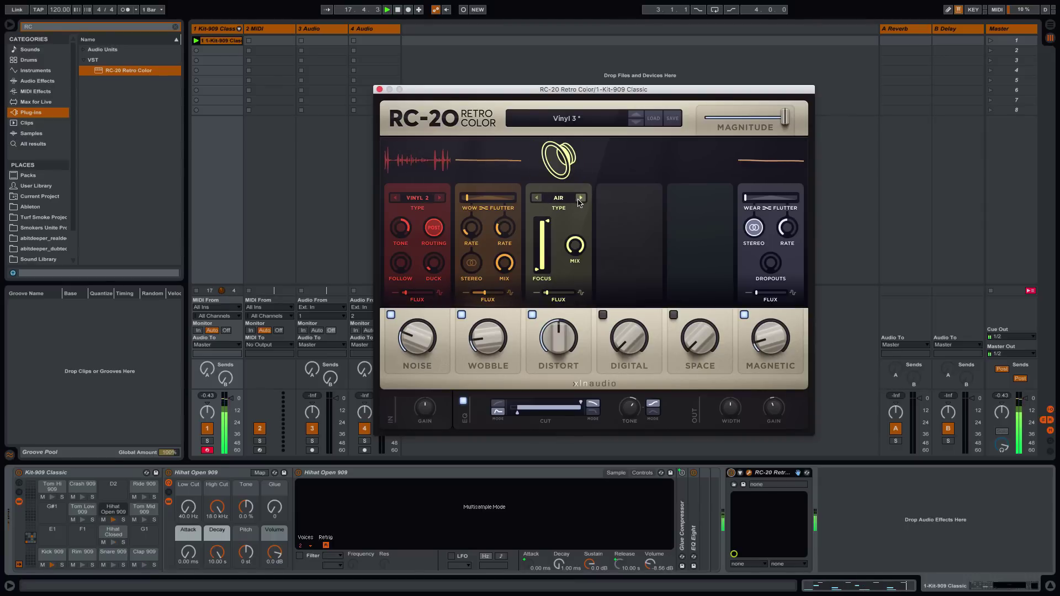
{"action": "left_click", "coordinate": [580, 199]}
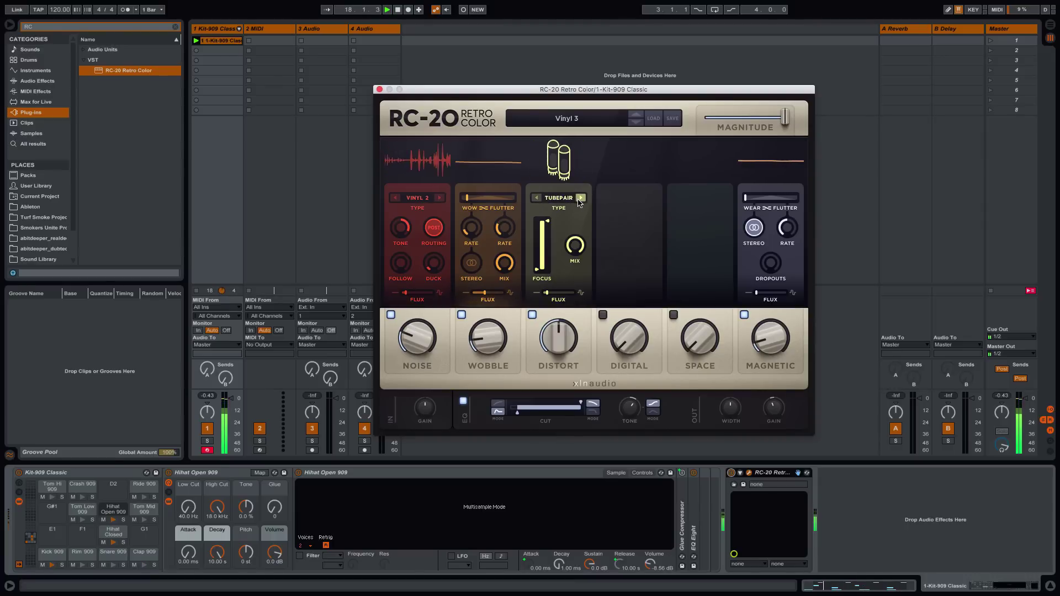
{"action": "left_click", "coordinate": [538, 200]}
{"action": "left_click", "coordinate": [537, 200]}
Set Distort to about 64%, raise Magnetic slightly, turn the noise Duck up strongly and set Noise to 48%.
{"action": "left_click_drag", "start_coordinate": [566, 328], "coordinate": [567, 317]}
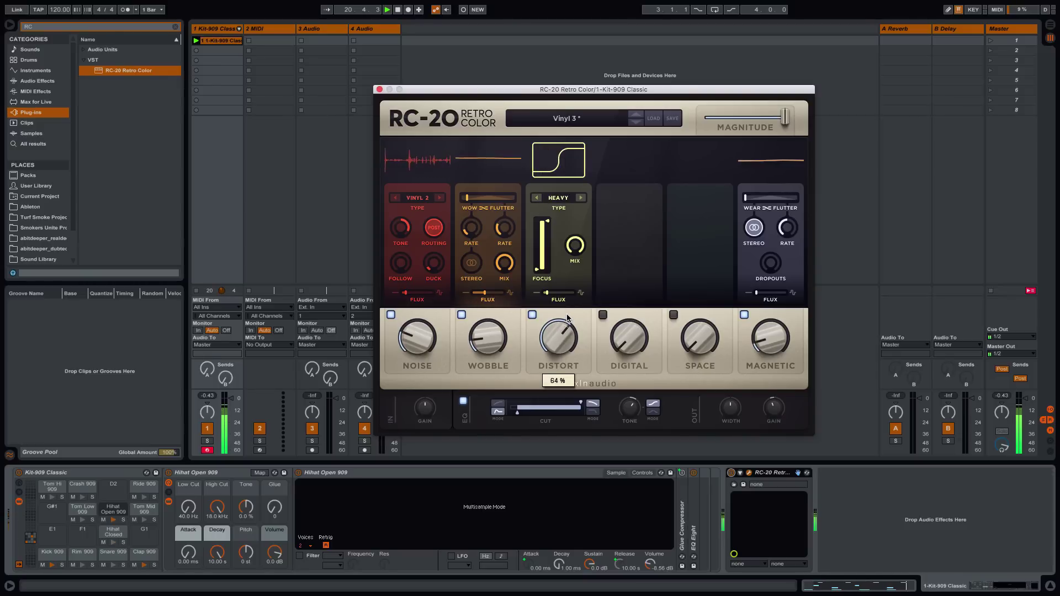
{"action": "left_click_drag", "start_coordinate": [427, 341], "coordinate": [425, 370]}
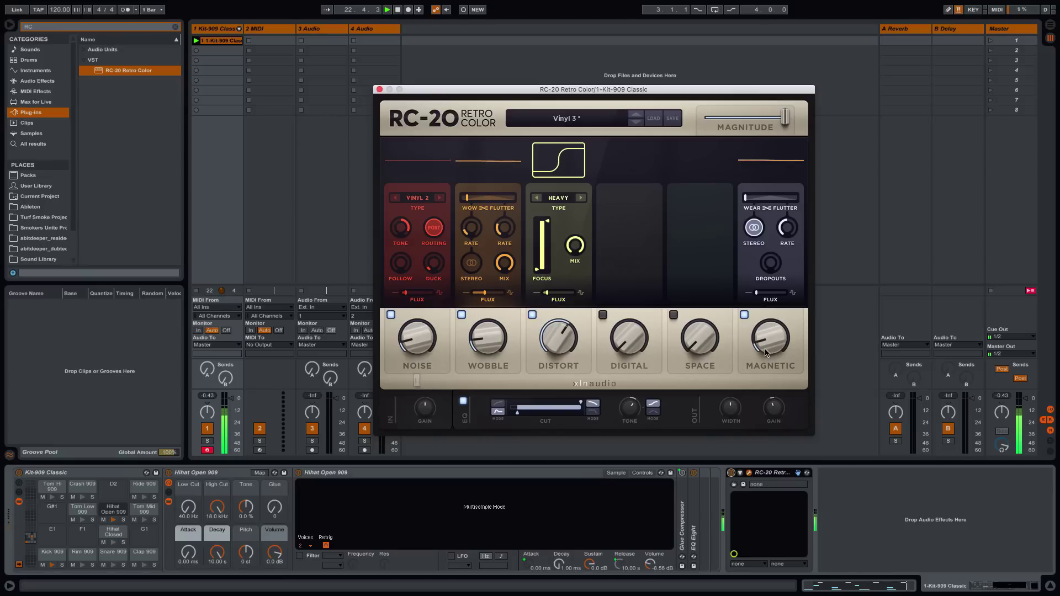
{"action": "left_click_drag", "start_coordinate": [768, 352], "coordinate": [773, 330]}
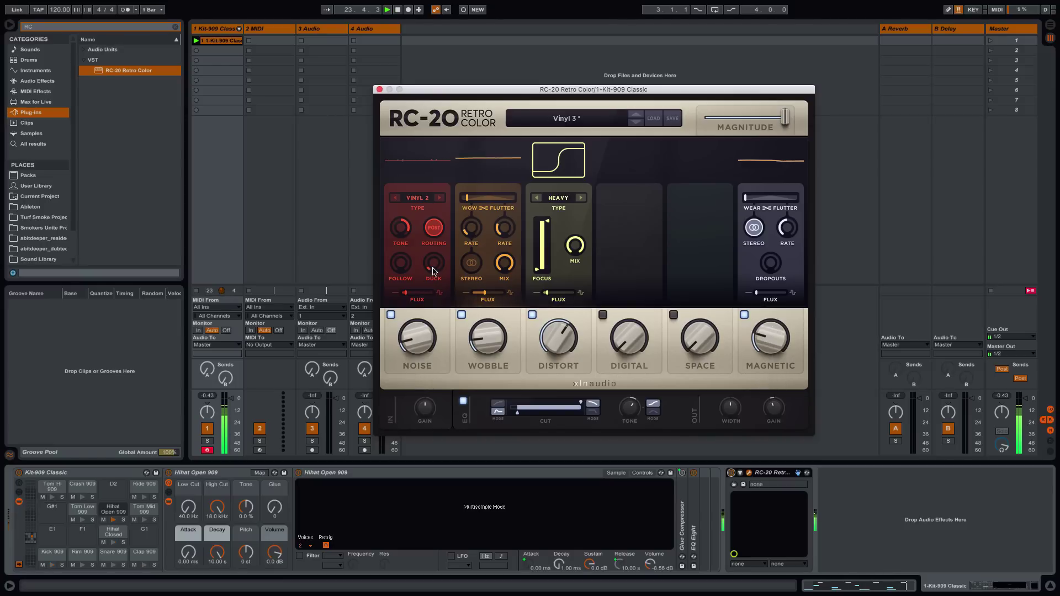
{"action": "left_click_drag", "start_coordinate": [433, 264], "coordinate": [446, 203]}
{"action": "left_click_drag", "start_coordinate": [422, 320], "coordinate": [439, 269]}
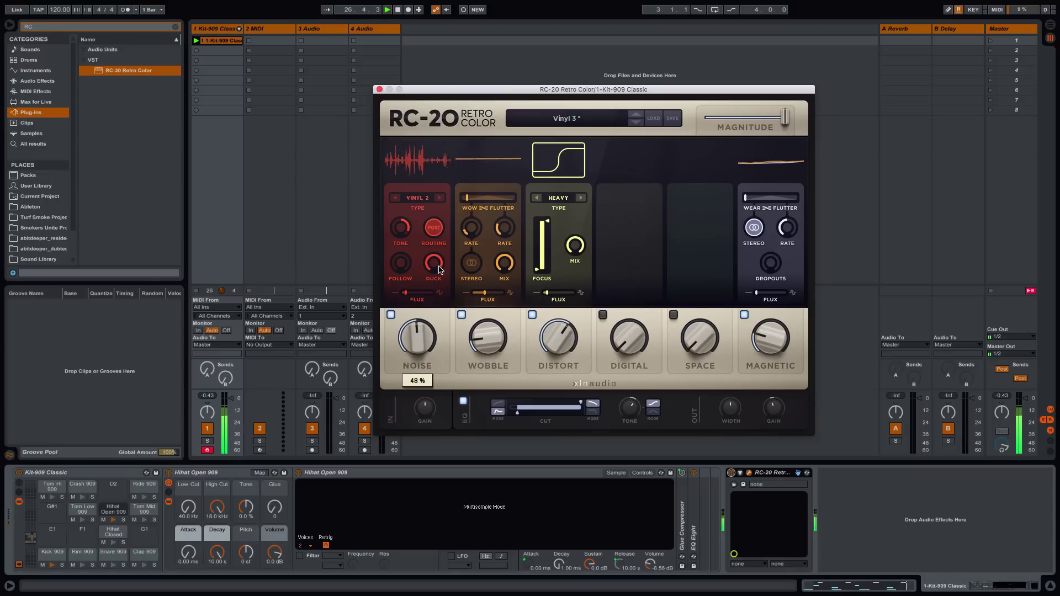
Compare the 909 drums with RC-20 bypassed and active, leaving the effect on.
{"action": "left_click", "coordinate": [730, 477]}
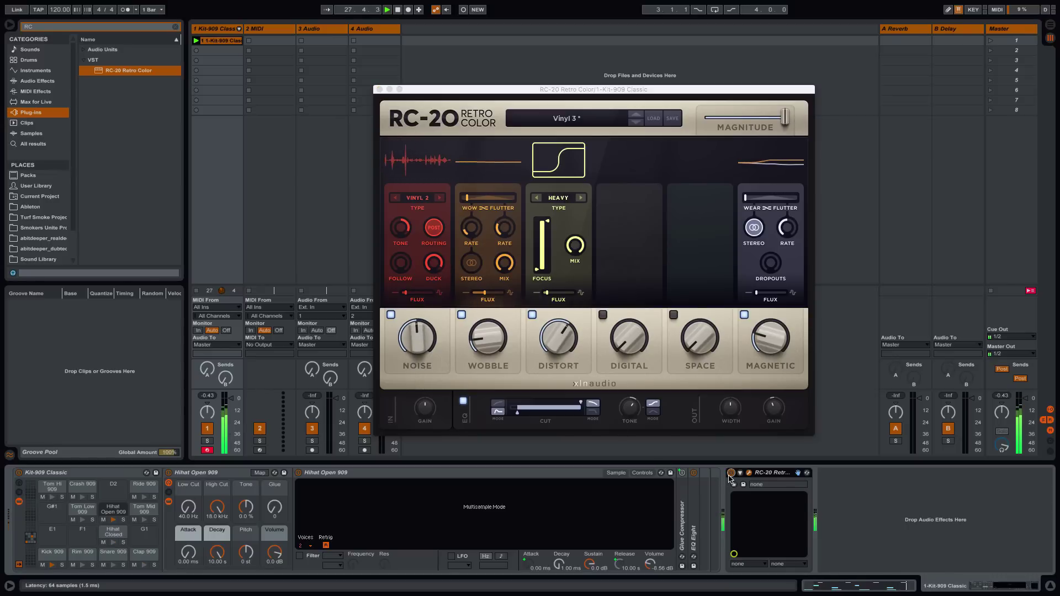
{"action": "left_click", "coordinate": [730, 474]}
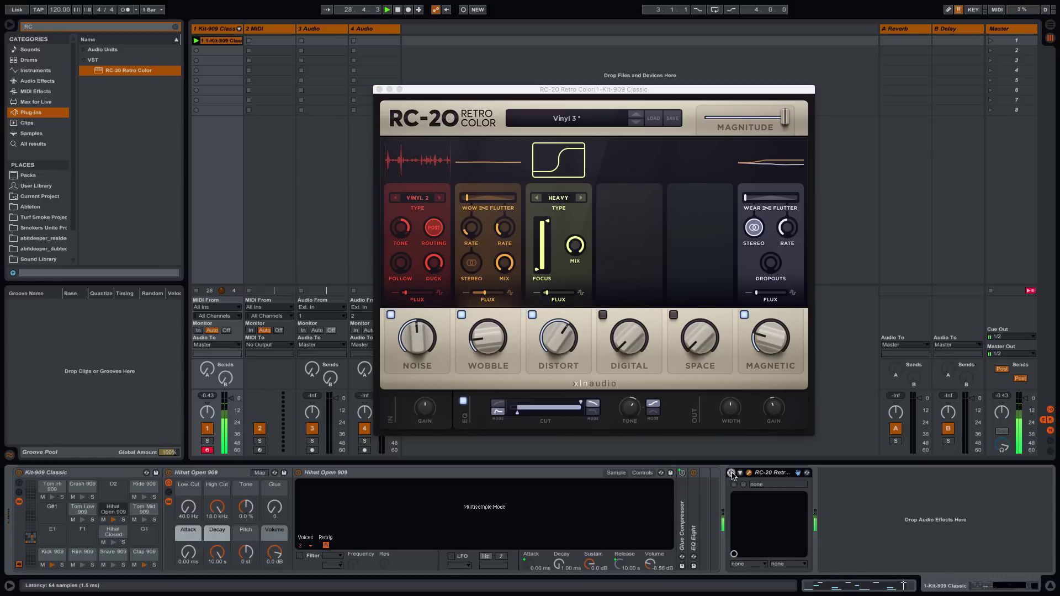
{"action": "left_click", "coordinate": [731, 473]}
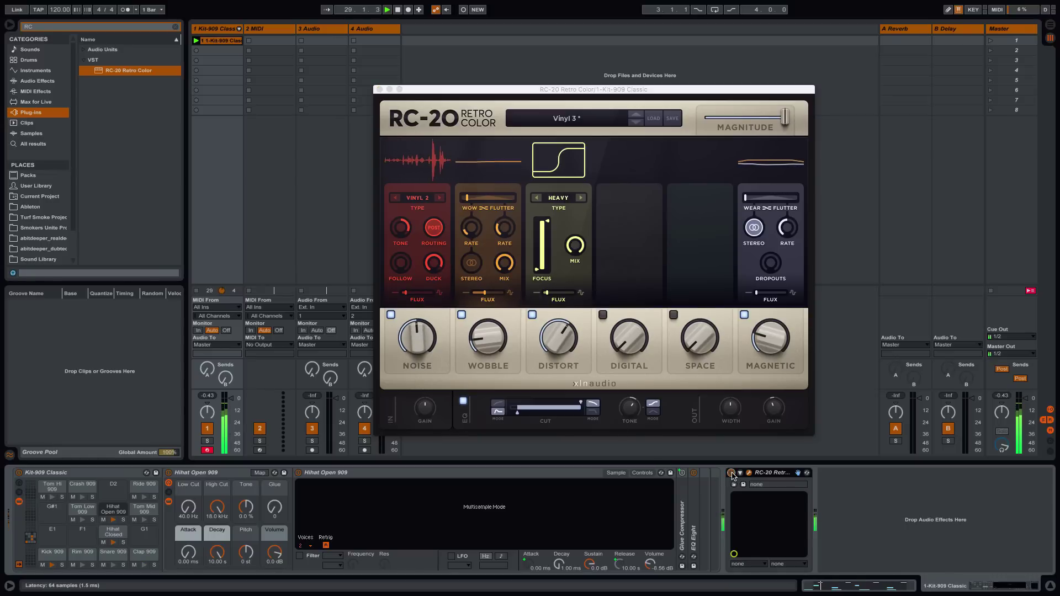
Reduce the drum kit's Distort to 59% and close the RC-20 window.
{"action": "left_click", "coordinate": [559, 325]}
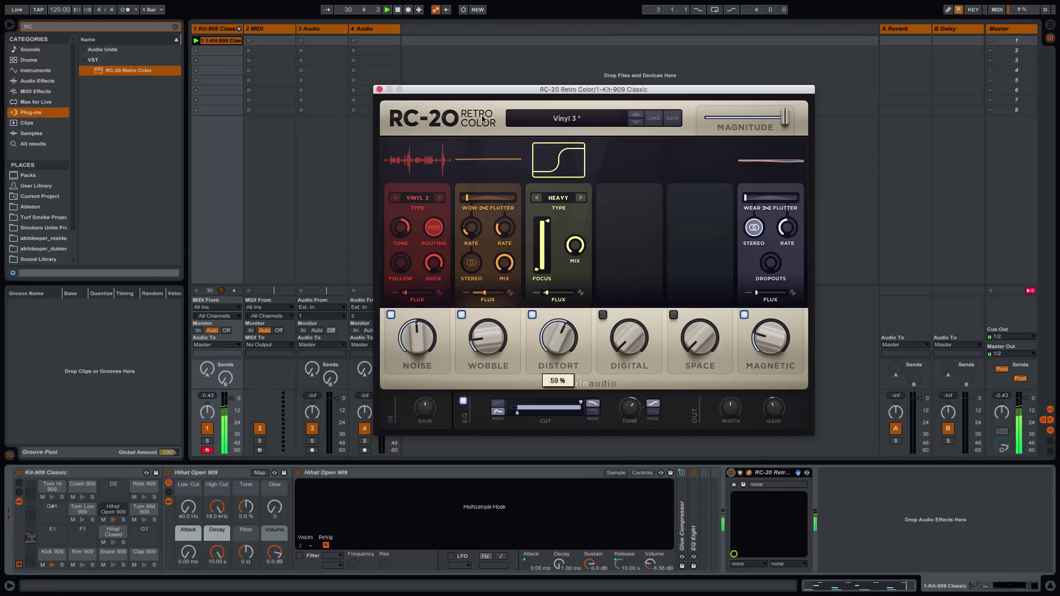
{"action": "left_click_drag", "start_coordinate": [475, 90], "coordinate": [574, 70]}
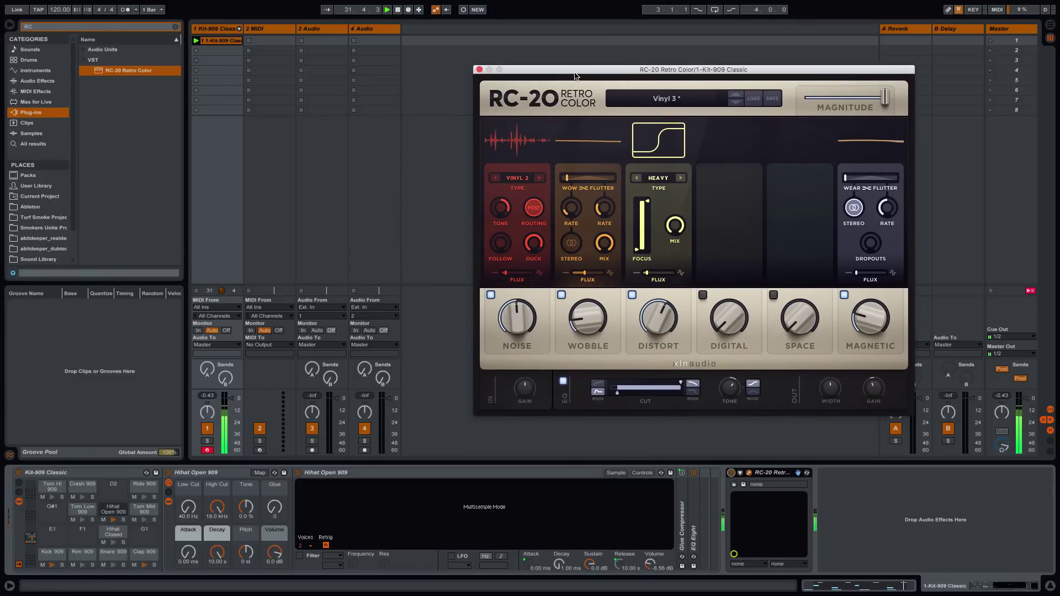
{"action": "left_click", "coordinate": [479, 69]}
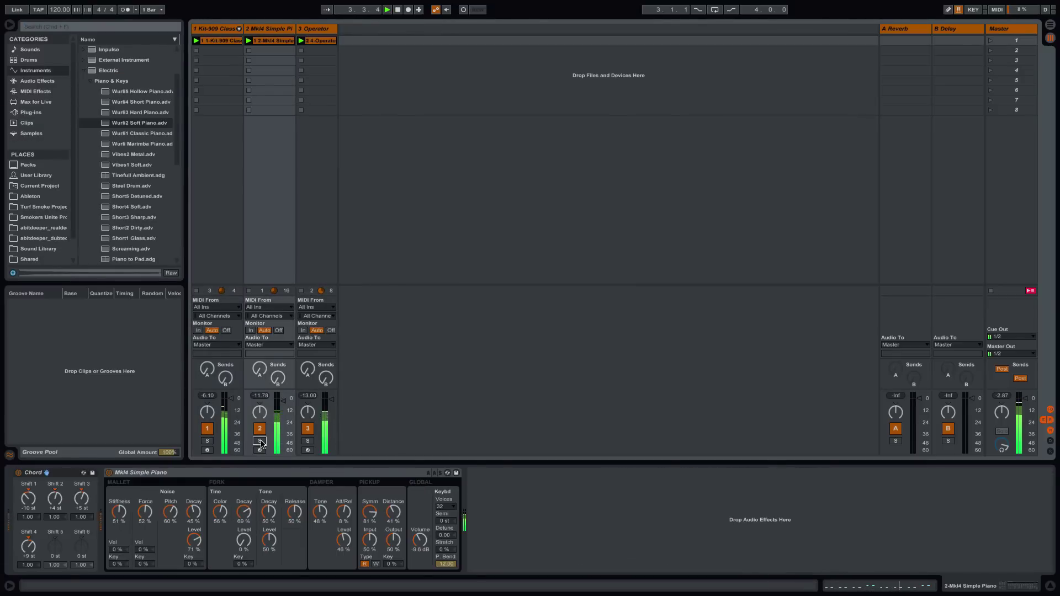
Solo the simple piano track, search the plug-ins for "rc" and load RC-20 Retro Color on it.
{"action": "left_click", "coordinate": [260, 441]}
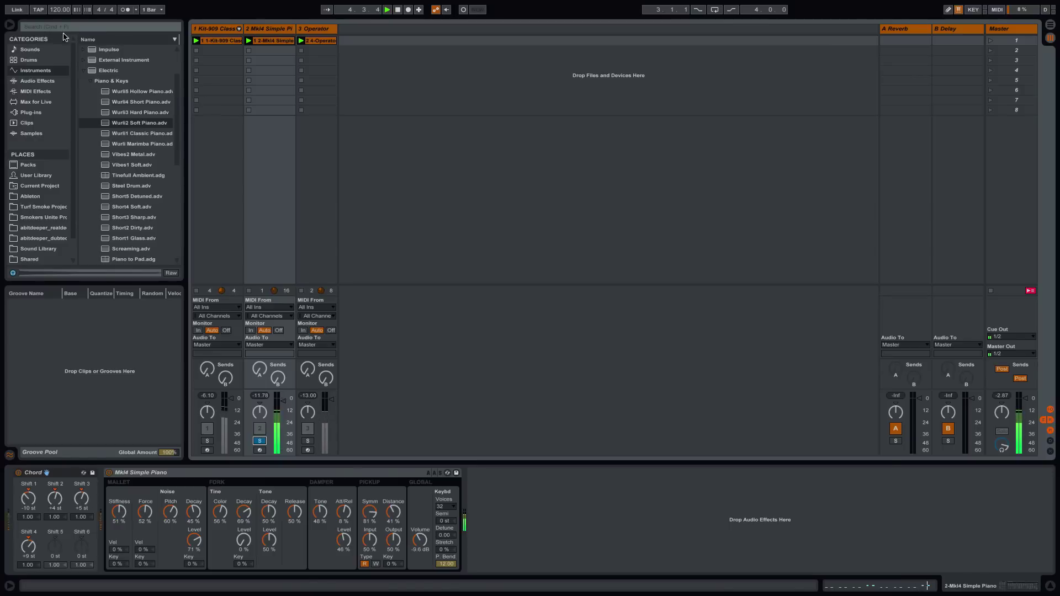
{"action": "left_click", "coordinate": [31, 113]}
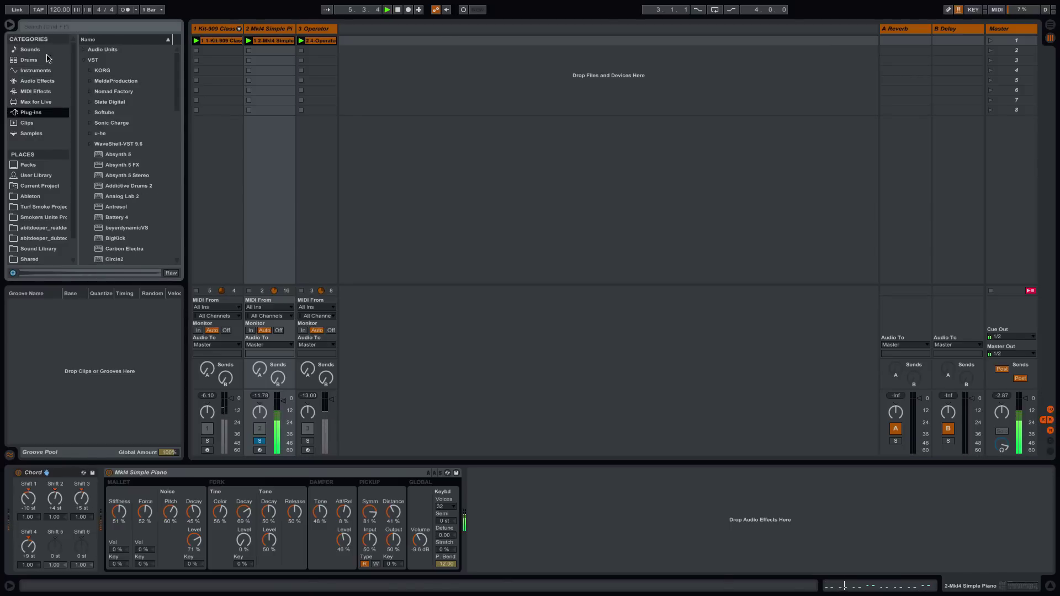
{"action": "left_click", "coordinate": [57, 27]}
{"action": "type", "text": "rc"}
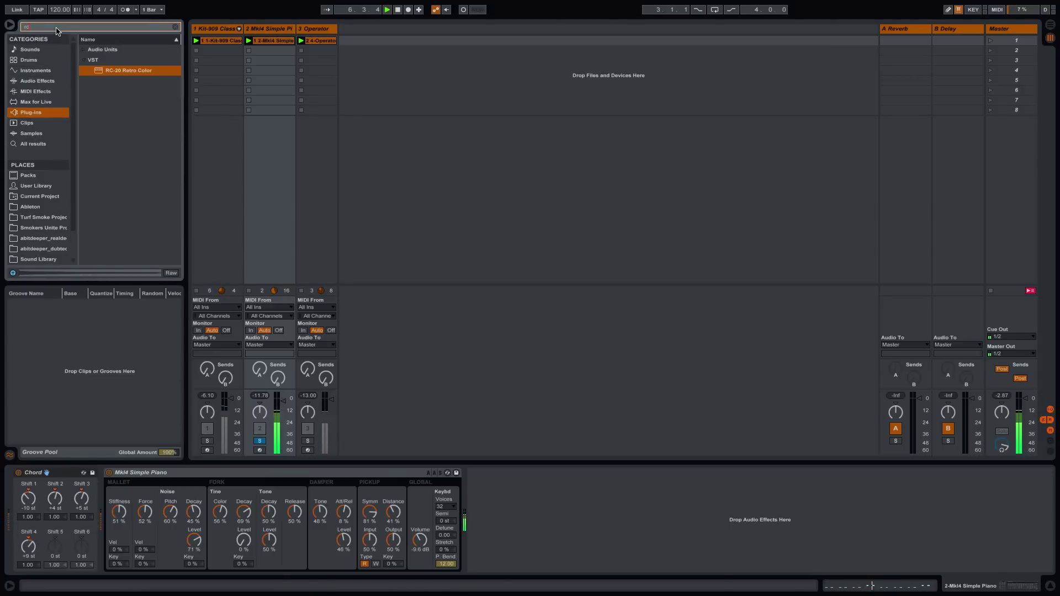
{"action": "double_click", "coordinate": [112, 70]}
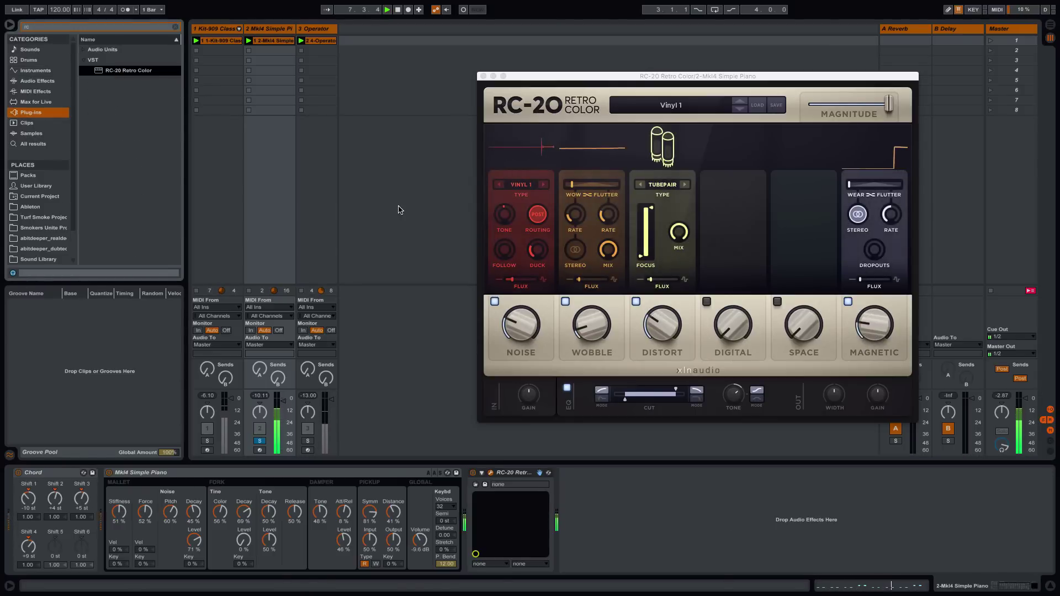
Disable Noise on the piano, raise Wobble to about 57%, shift its Wow/Flutter balance slightly toward Flutter and enable its Stereo.
{"action": "left_click", "coordinate": [495, 301]}
{"action": "left_click_drag", "start_coordinate": [592, 326], "coordinate": [623, 248]}
{"action": "left_click_drag", "start_coordinate": [574, 188], "coordinate": [580, 191]}
{"action": "mouse_move", "coordinate": [607, 232]}
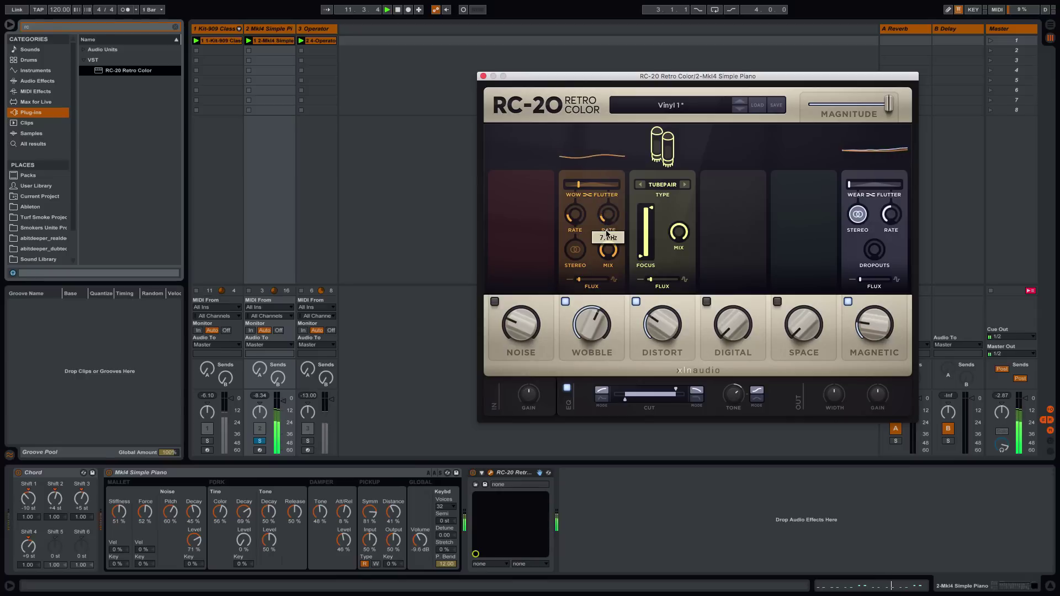
{"action": "mouse_move", "coordinate": [571, 219]}
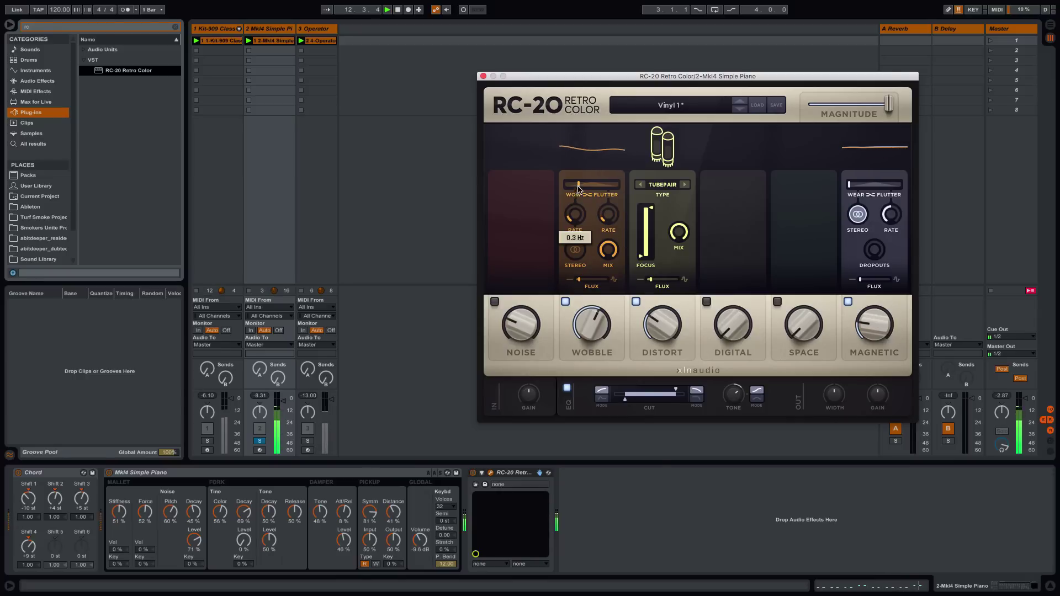
{"action": "left_click_drag", "start_coordinate": [578, 186], "coordinate": [576, 188]}
{"action": "left_click", "coordinate": [577, 244]}
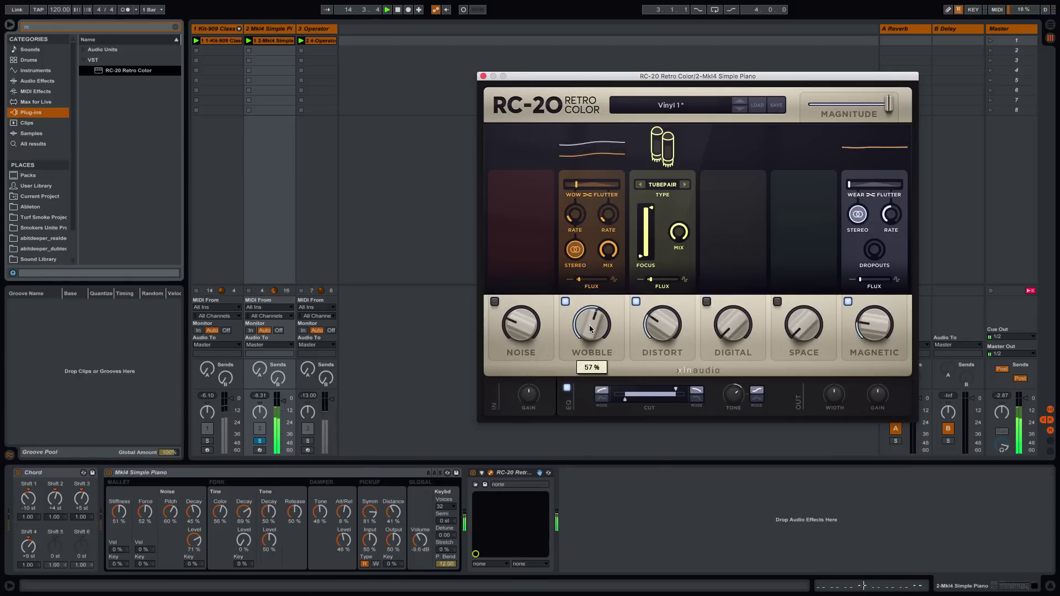
Enable Space at about 18% with added Predelay, and raise Magnetic to roughly the middle with slight Dropouts.
{"action": "left_click", "coordinate": [777, 302]}
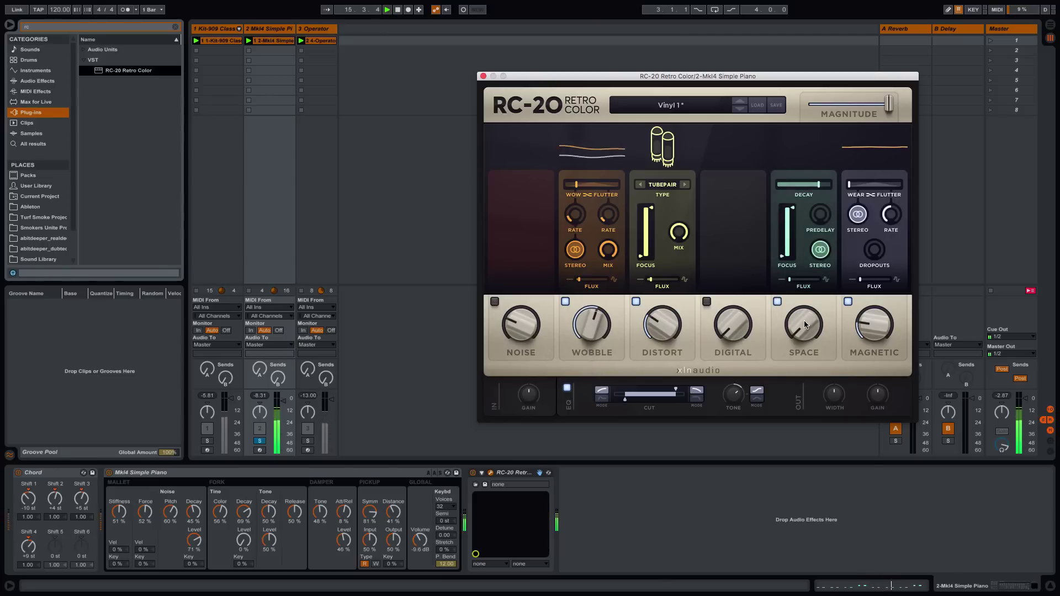
{"action": "left_click_drag", "start_coordinate": [805, 325], "coordinate": [806, 291]}
{"action": "left_click_drag", "start_coordinate": [876, 331], "coordinate": [880, 246]}
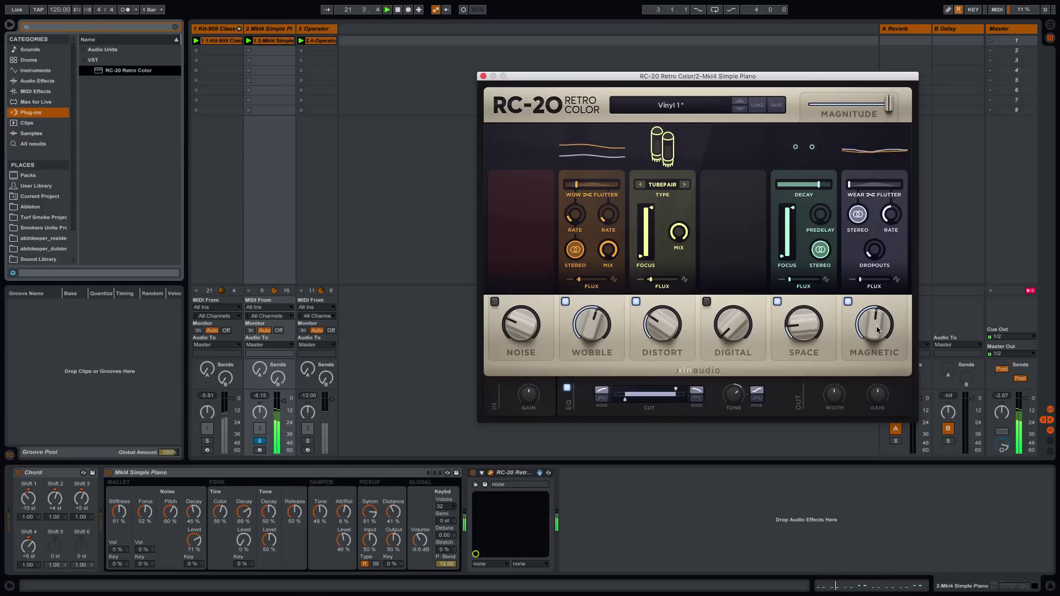
{"action": "left_click_drag", "start_coordinate": [822, 186], "coordinate": [820, 212]}
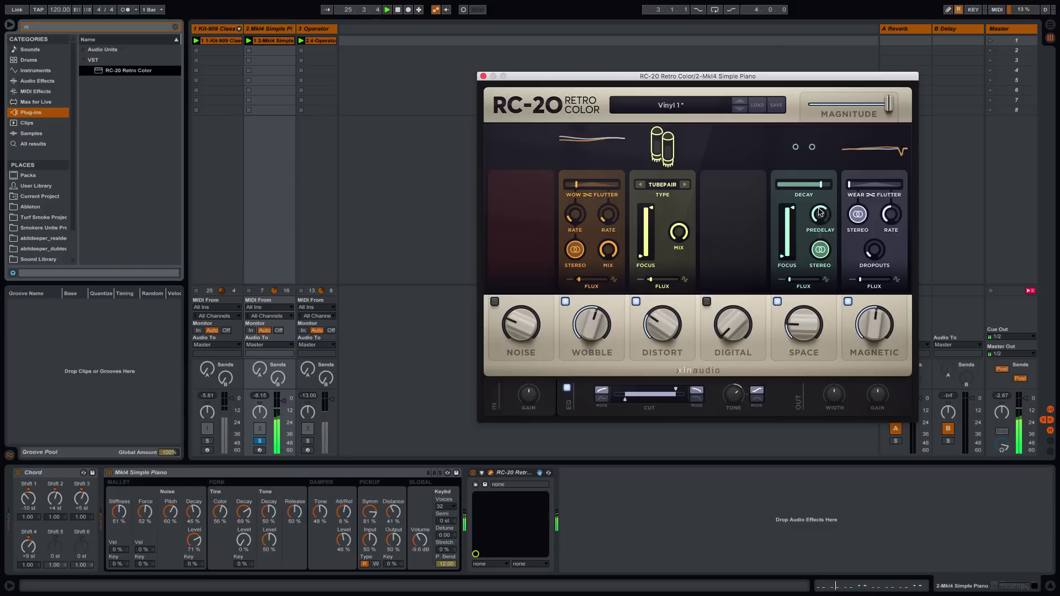
Audition the Distort types on the piano, including Crunch and Air, and return to Tubepair.
{"action": "left_click", "coordinate": [685, 186]}
{"action": "left_click", "coordinate": [685, 185]}
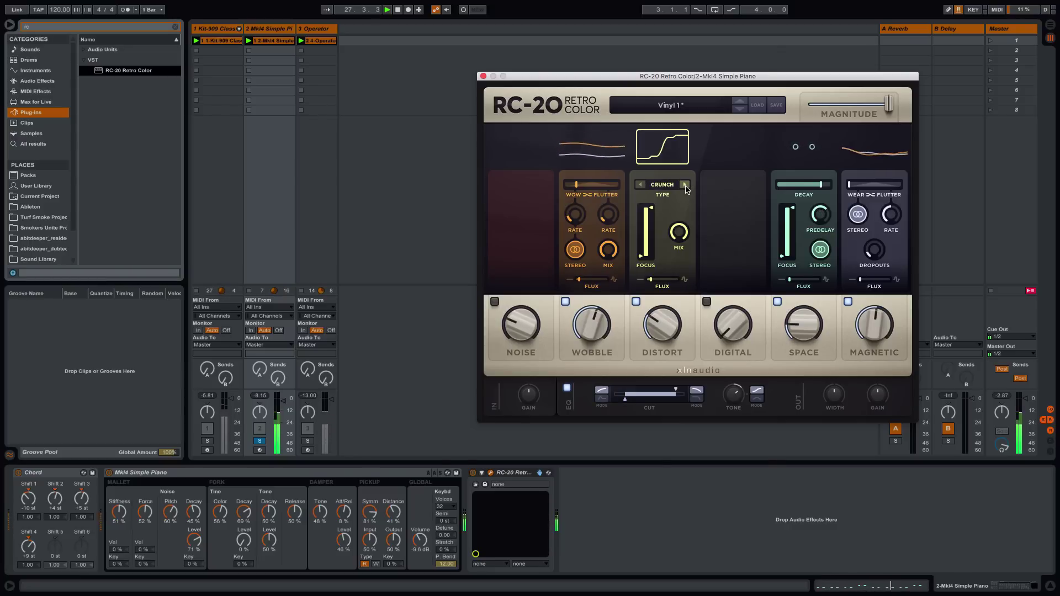
{"action": "left_click_drag", "start_coordinate": [672, 337], "coordinate": [672, 337]}
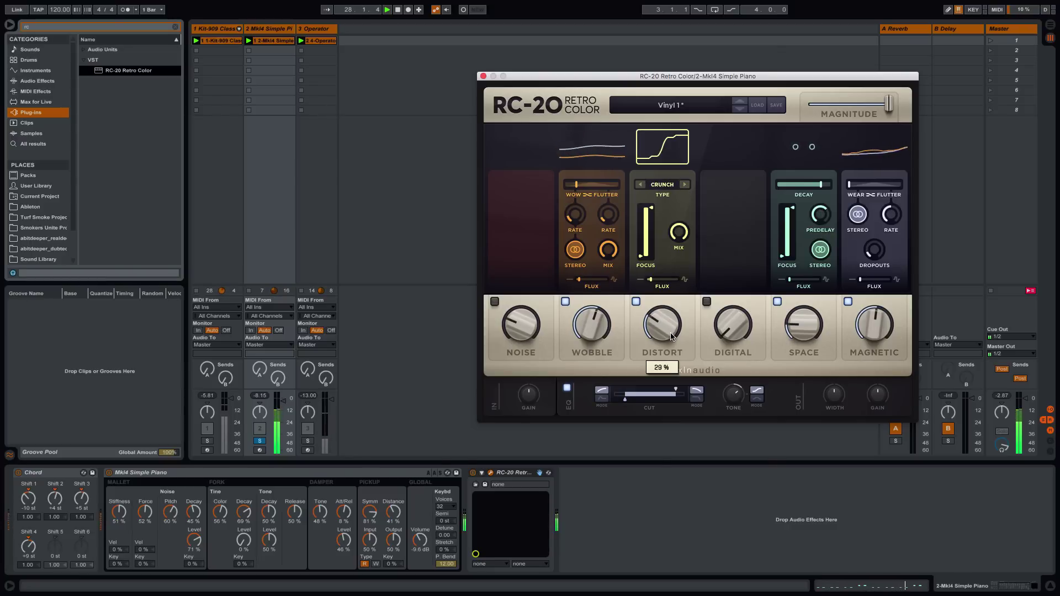
{"action": "left_click", "coordinate": [684, 185]}
{"action": "left_click", "coordinate": [685, 185]}
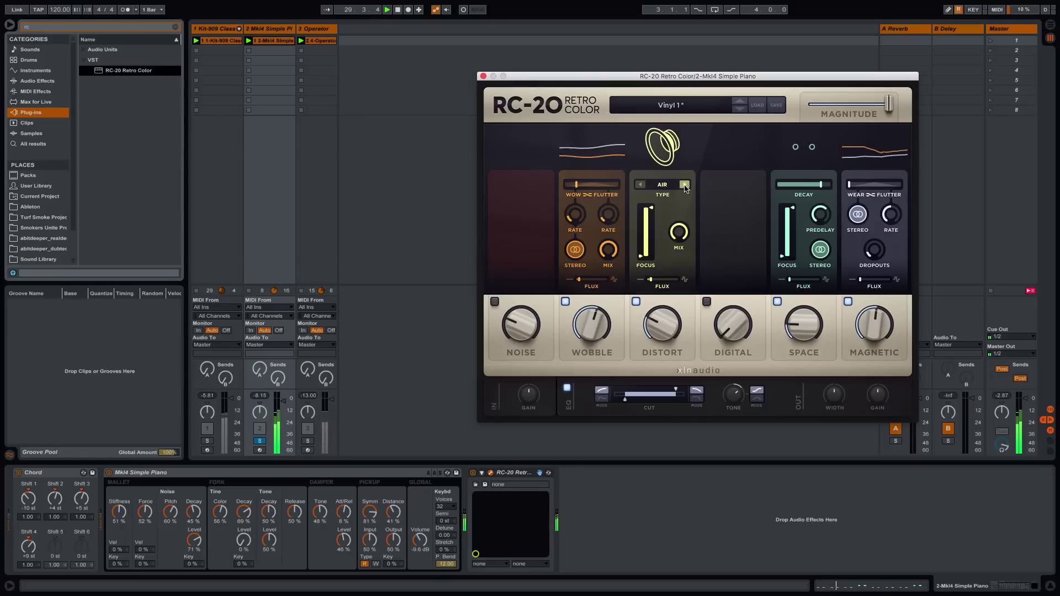
{"action": "left_click", "coordinate": [684, 185]}
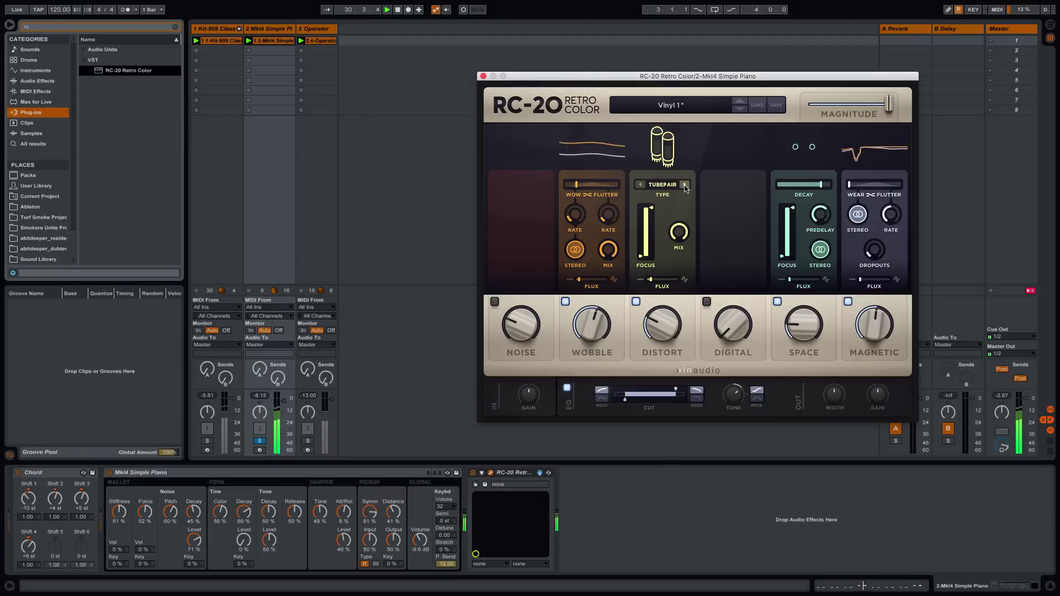
Restrict Distort's Focus to the upper frequencies, raise its Flux slightly and unsolo the piano to hear the full mix.
{"action": "left_click_drag", "start_coordinate": [642, 257], "coordinate": [642, 234]}
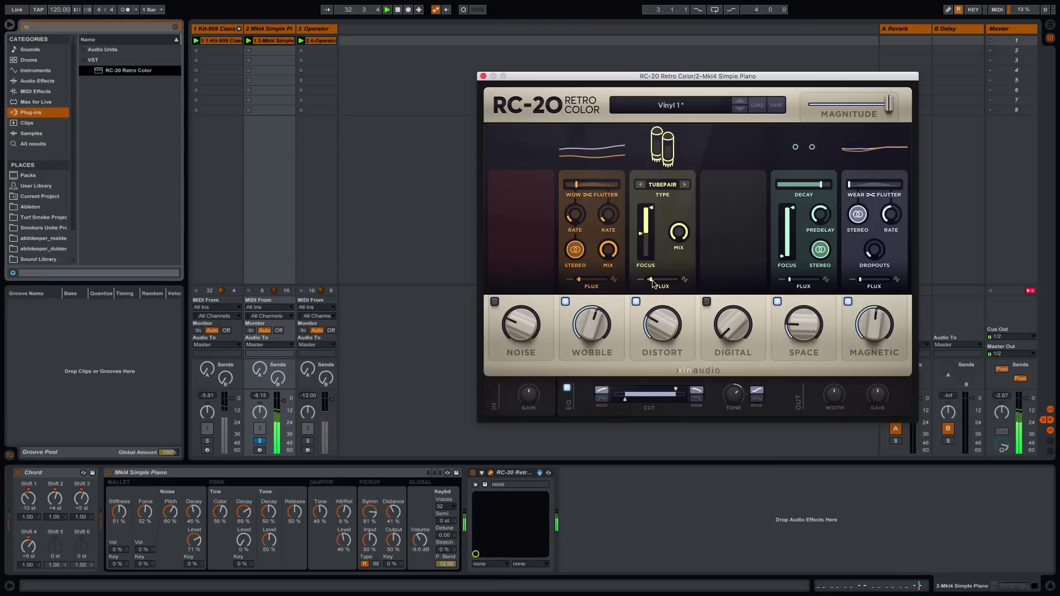
{"action": "left_click_drag", "start_coordinate": [651, 279], "coordinate": [655, 282]}
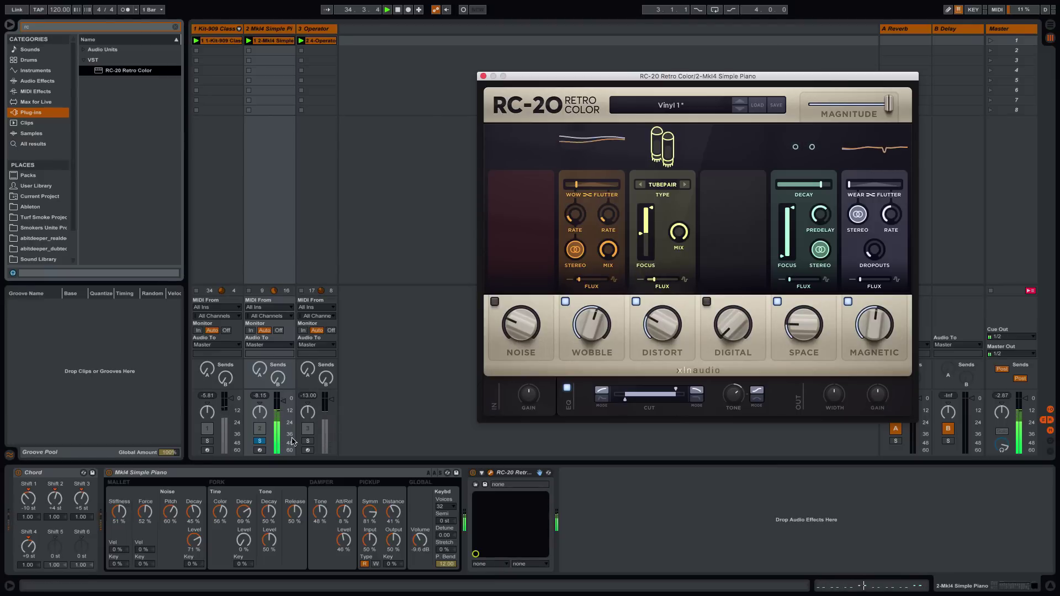
{"action": "left_click", "coordinate": [260, 441]}
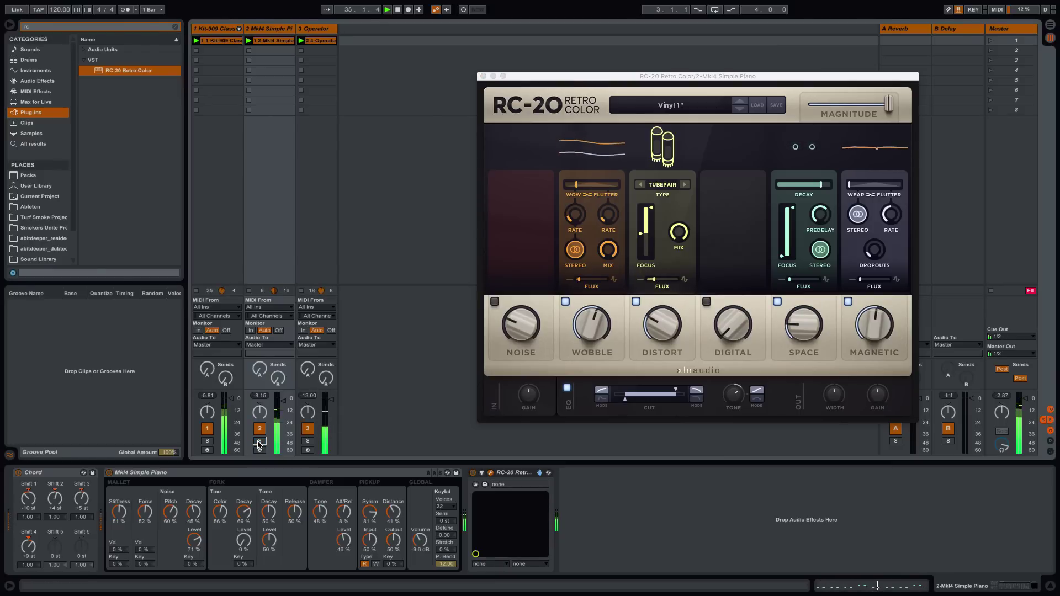
{"action": "left_click", "coordinate": [286, 402]}
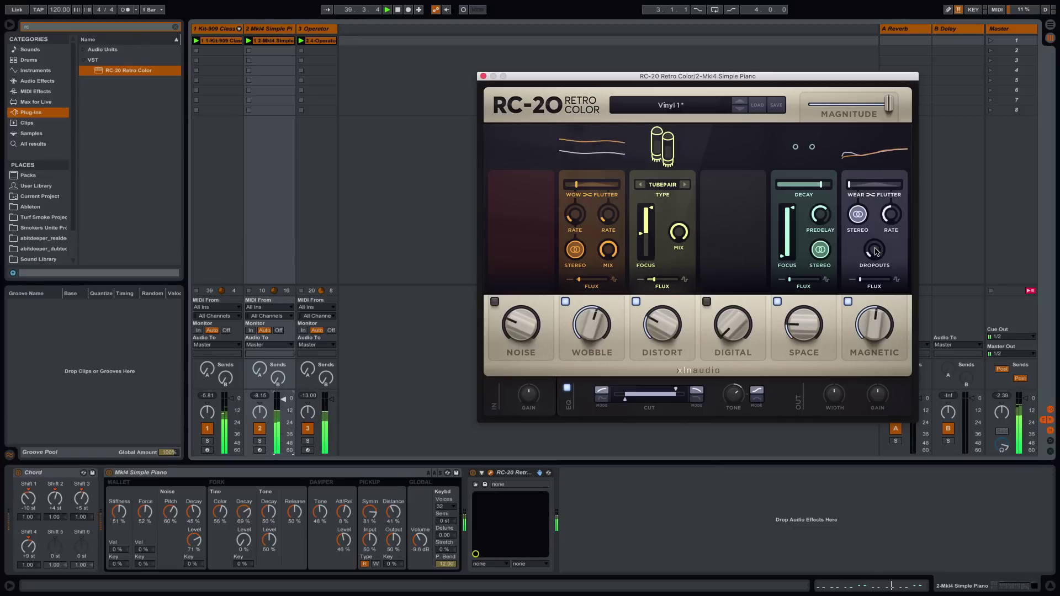
Remove the Dropouts and switch Magnetic off, then compare the mix with Magnitude at 0% and back at full.
{"action": "left_click_drag", "start_coordinate": [875, 251], "coordinate": [869, 296]}
{"action": "left_click", "coordinate": [848, 302]}
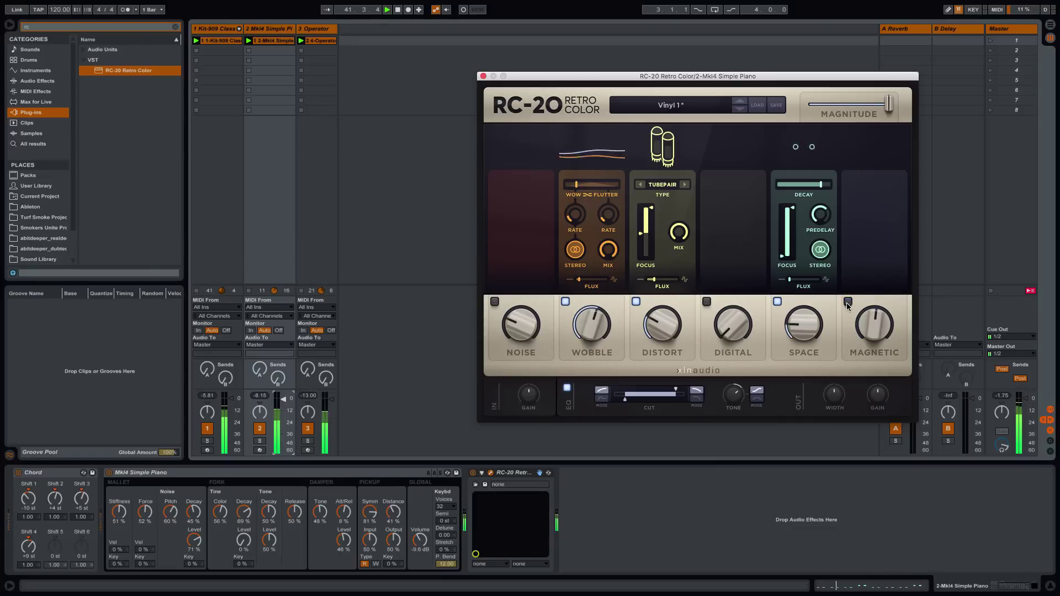
{"action": "left_click_drag", "start_coordinate": [889, 104], "coordinate": [784, 110]}
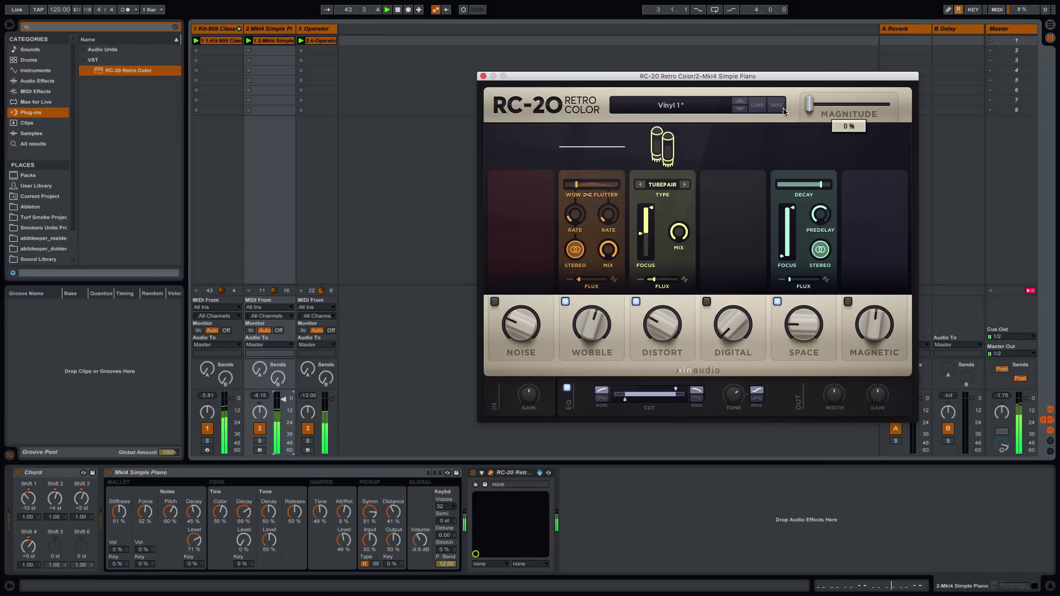
{"action": "left_click_drag", "start_coordinate": [783, 108], "coordinate": [908, 111]}
Lower the piano's Wobble amount below the middle and increase the Wobble Flux.
{"action": "left_click_drag", "start_coordinate": [590, 343], "coordinate": [599, 367]}
{"action": "mouse_move", "coordinate": [578, 224]}
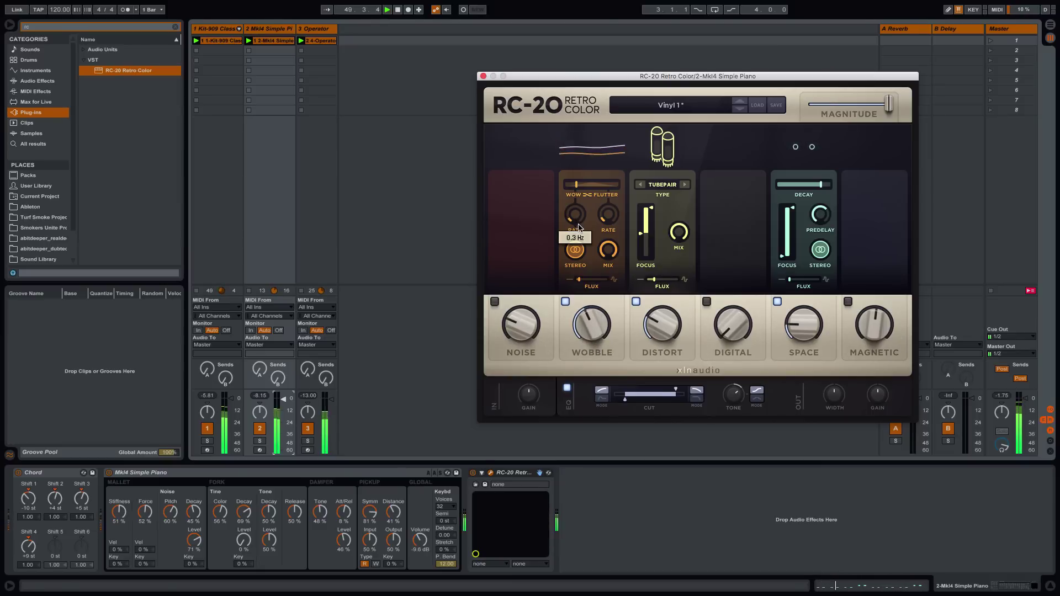
{"action": "left_click_drag", "start_coordinate": [579, 280], "coordinate": [589, 284]}
{"action": "left_click_drag", "start_coordinate": [592, 326], "coordinate": [523, 349]}
Solo the piano, re-enable Magnetic, raise its Flux to about 50% and shift its Wear/Flutter balance slightly toward Flutter.
{"action": "left_click", "coordinate": [259, 442]}
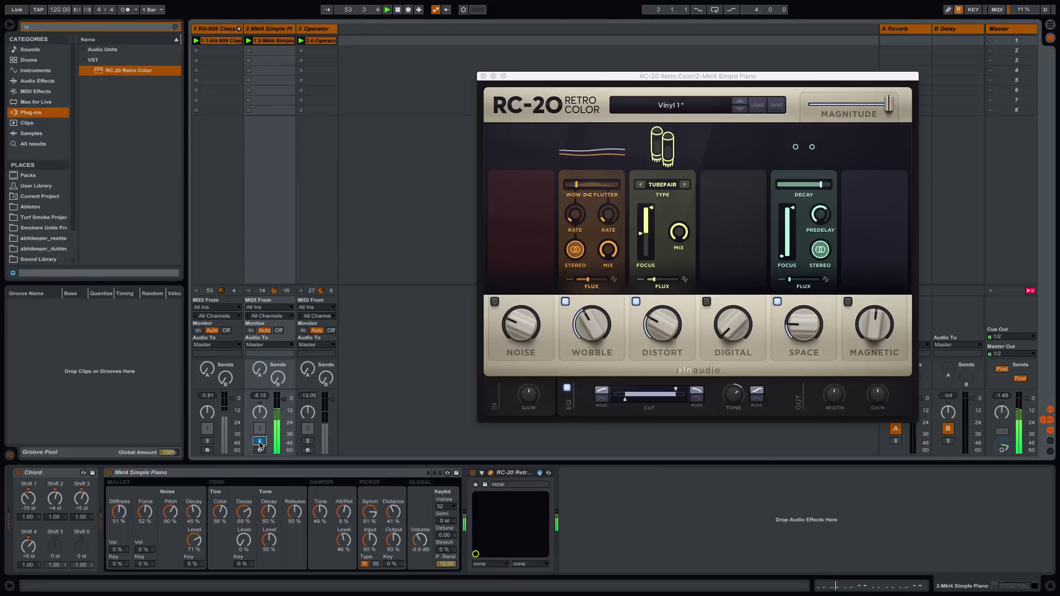
{"action": "left_click", "coordinate": [848, 301]}
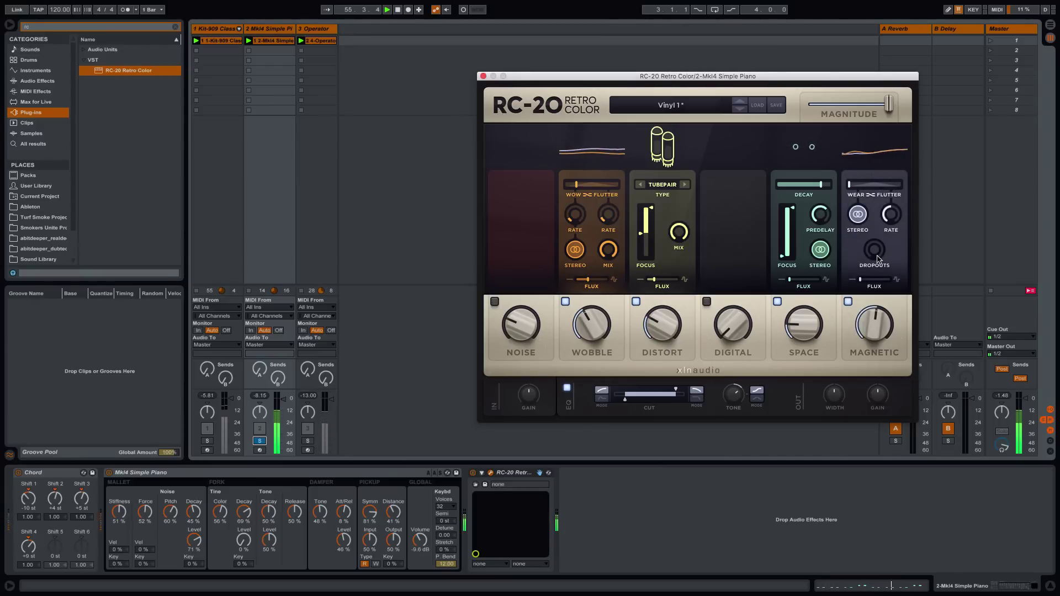
{"action": "mouse_move", "coordinate": [879, 273]}
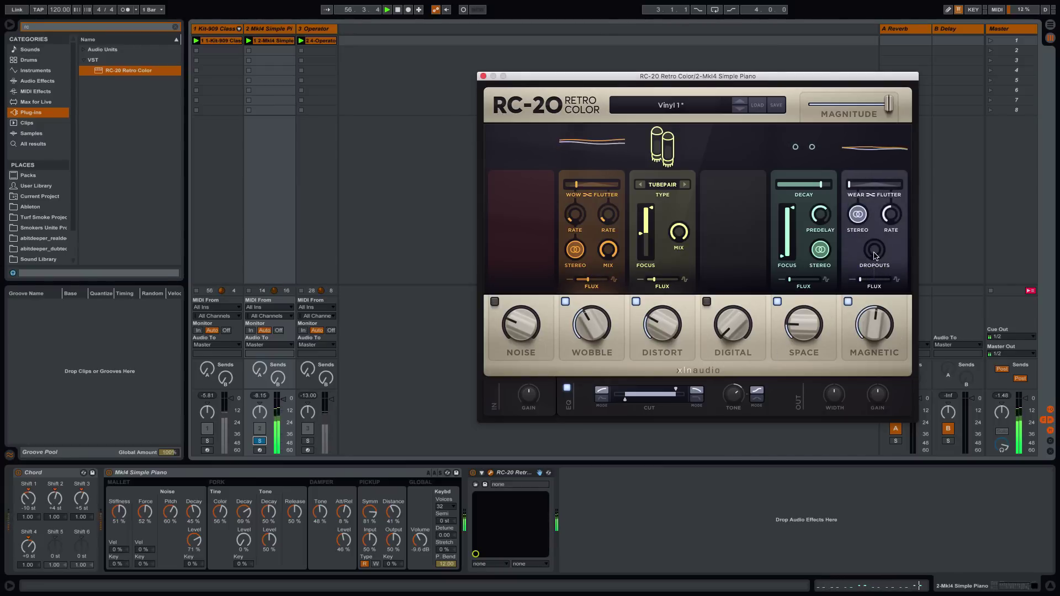
{"action": "left_click_drag", "start_coordinate": [861, 280], "coordinate": [871, 280]}
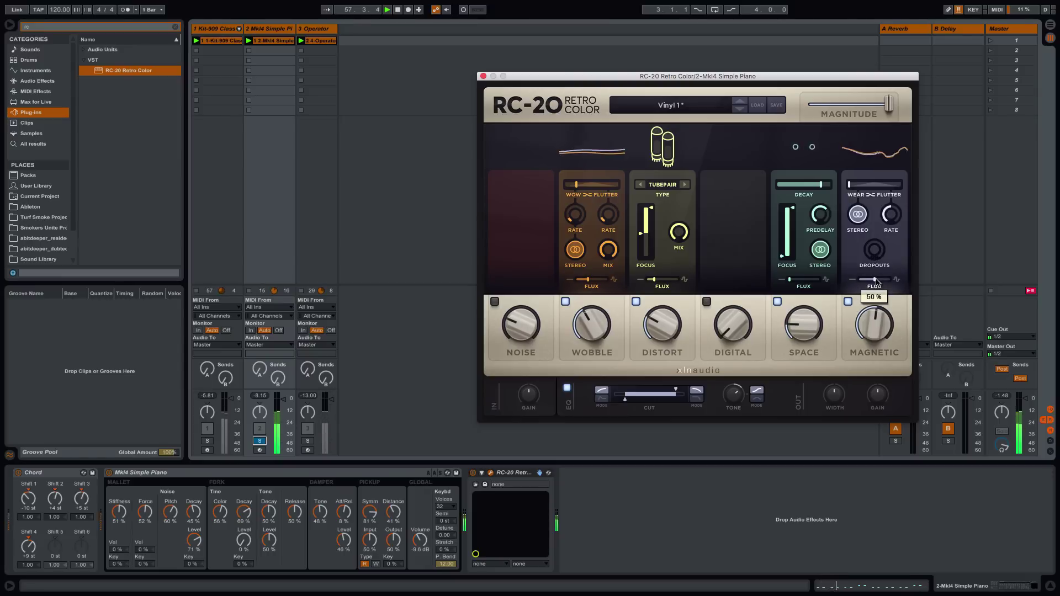
{"action": "left_click_drag", "start_coordinate": [850, 185], "coordinate": [861, 186]}
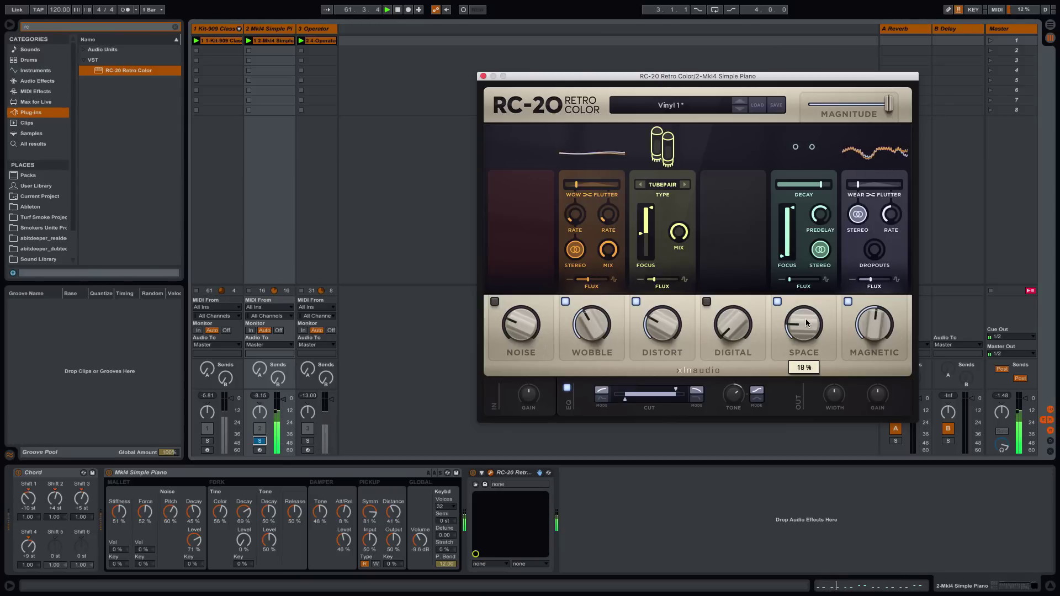
Raise Space slightly, push the EQ Tone to about 7.3 dB and move the EQ's low cut a little higher.
{"action": "left_click_drag", "start_coordinate": [808, 318], "coordinate": [807, 320]}
{"action": "mouse_move", "coordinate": [735, 393]}
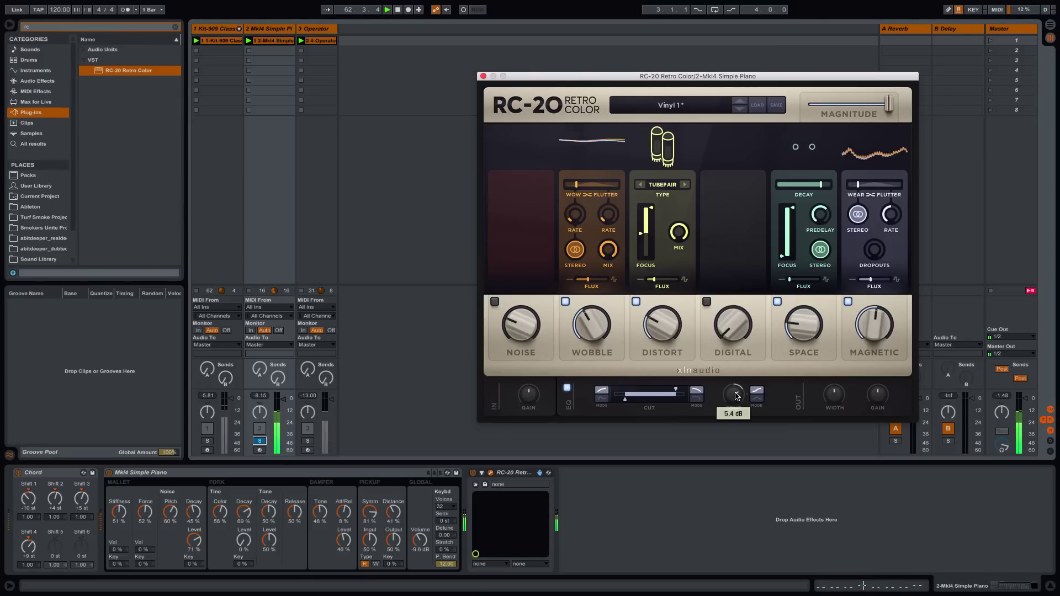
{"action": "scroll", "coordinate": [736, 389], "scroll_direction": "up", "scroll_amount": 1}
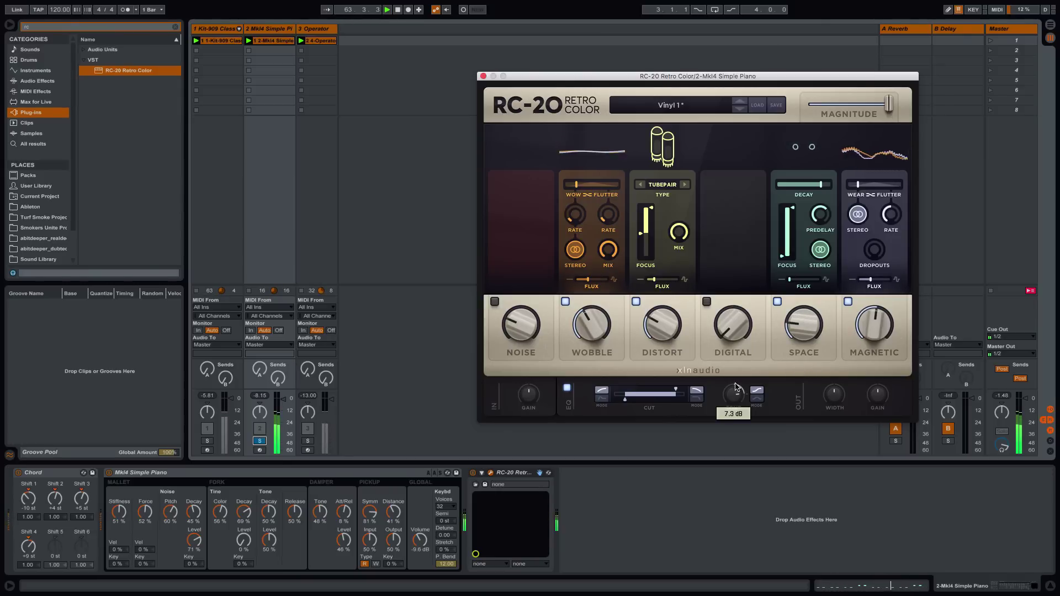
{"action": "mouse_move", "coordinate": [625, 399]}
{"action": "left_mouse_down"}
{"action": "mouse_move", "coordinate": [643, 402]}
{"action": "mouse_move", "coordinate": [632, 404]}
{"action": "left_mouse_up"}
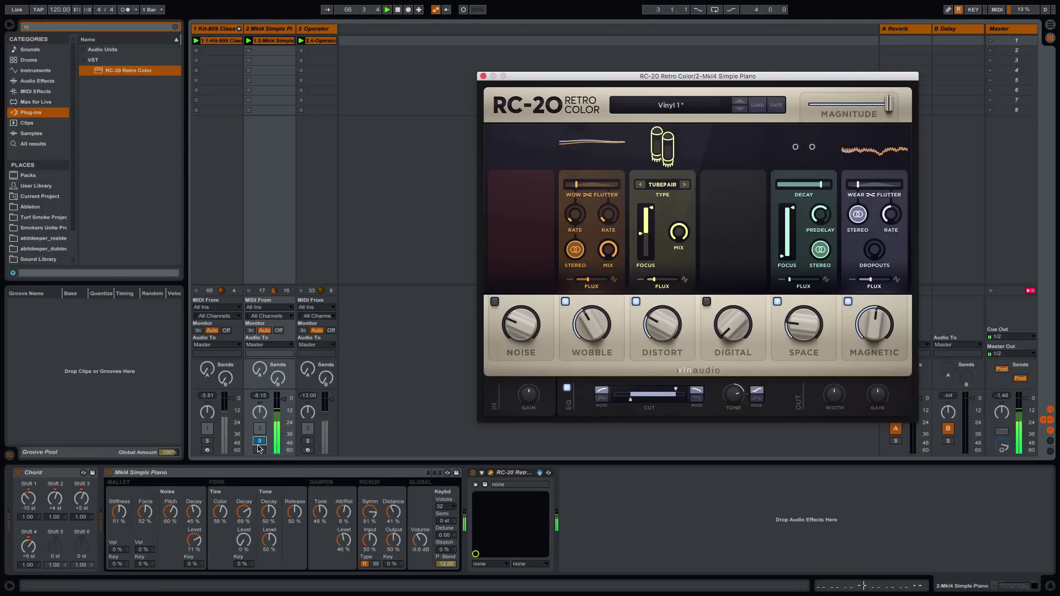
Unsolo the piano to hear the full mix, and move its EQ low cut slightly lower.
{"action": "left_click", "coordinate": [258, 444]}
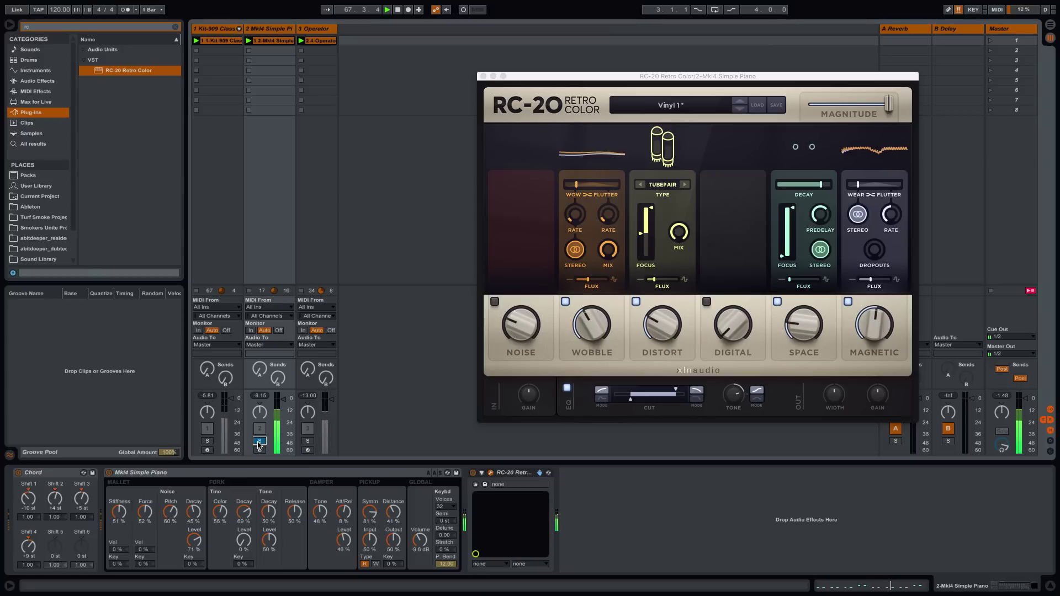
{"action": "left_click", "coordinate": [259, 442]}
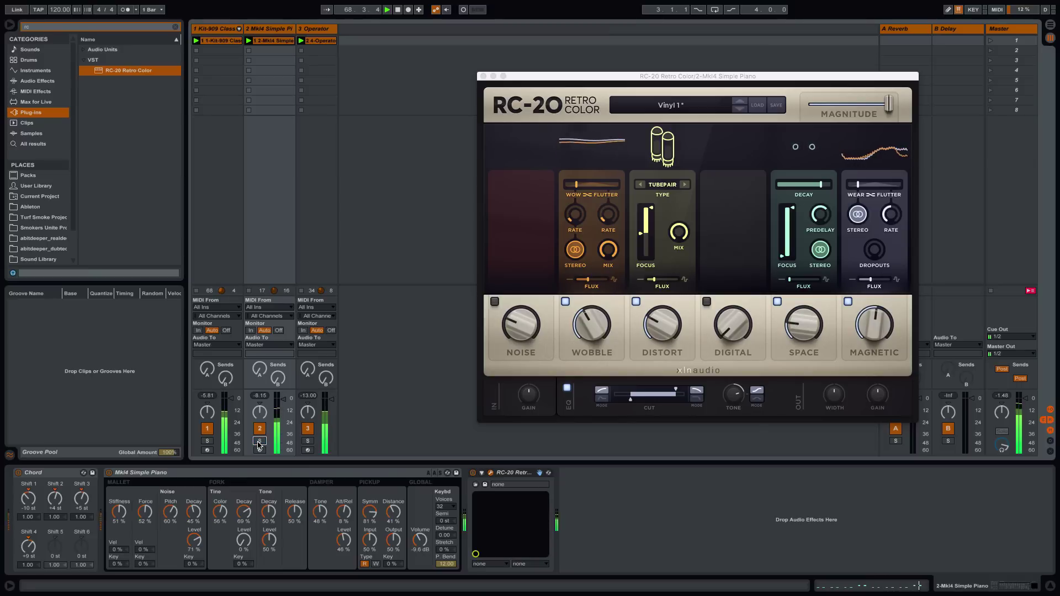
{"action": "left_click", "coordinate": [630, 401]}
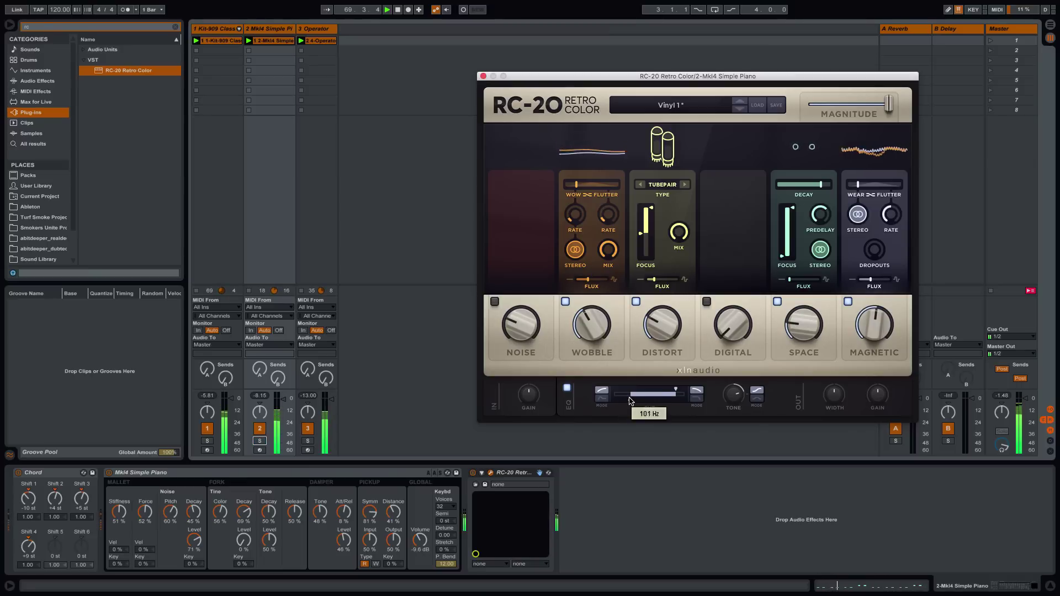
{"action": "left_click_drag", "start_coordinate": [630, 402], "coordinate": [625, 400]}
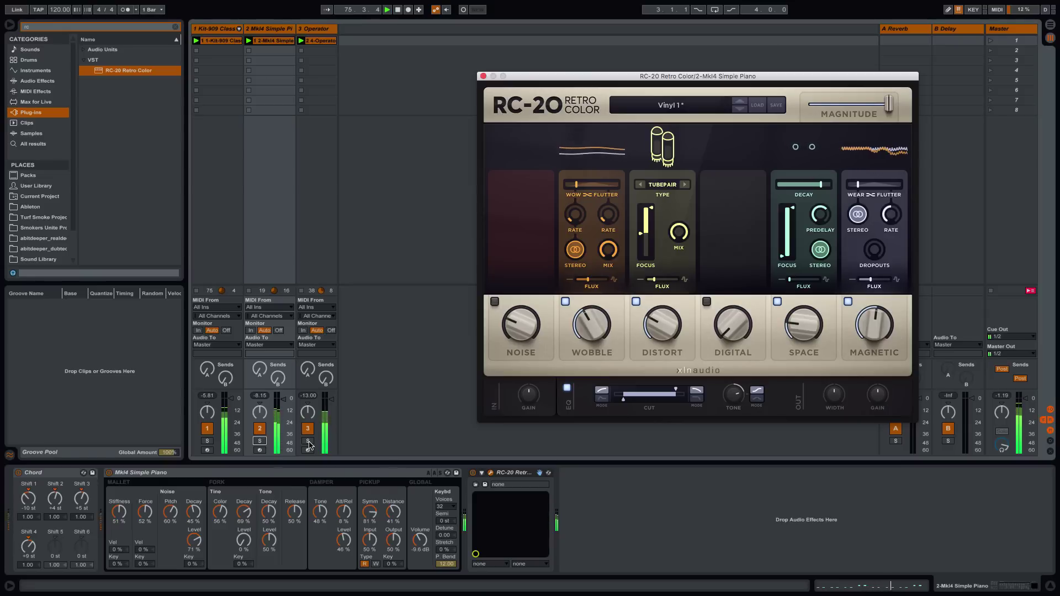
Compare the mix with RC-20 bypassed on the piano and 909 kit tracks, then with it re-enabled on both.
{"action": "left_click", "coordinate": [474, 474]}
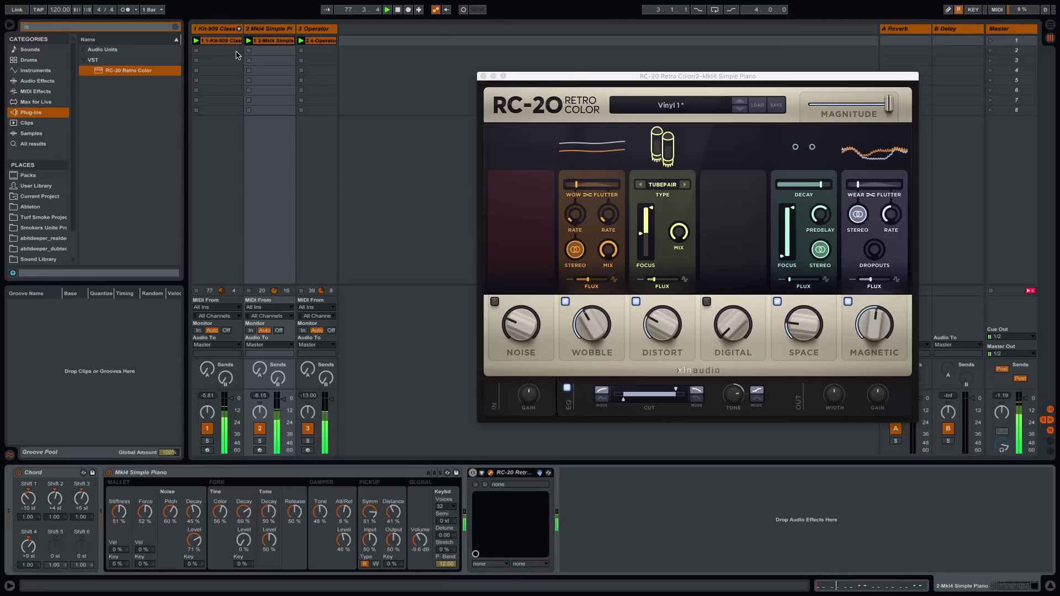
{"action": "left_click", "coordinate": [219, 29]}
{"action": "left_click", "coordinate": [731, 477]}
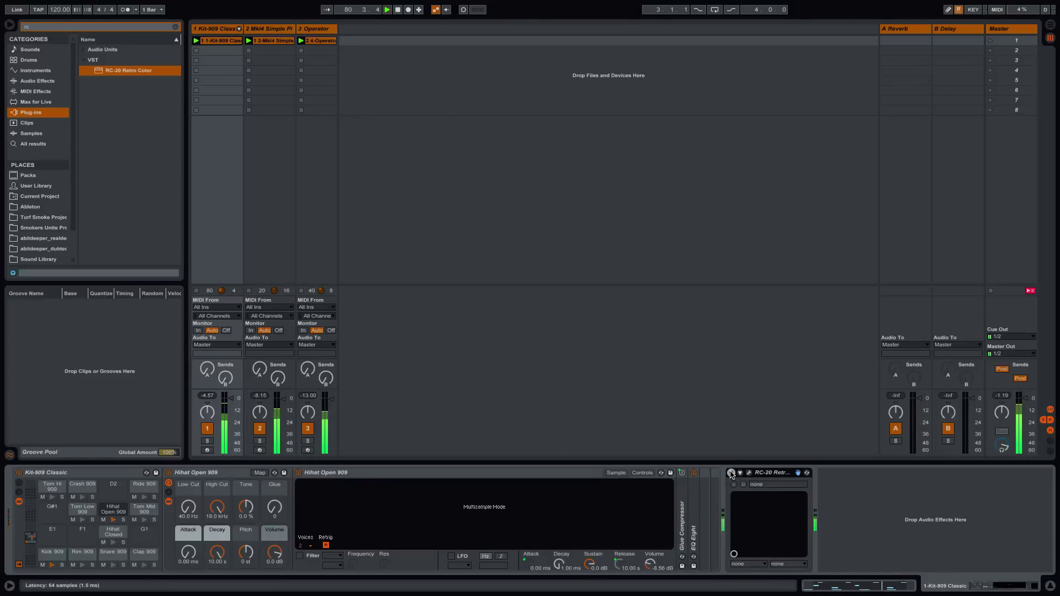
{"action": "left_click", "coordinate": [286, 32]}
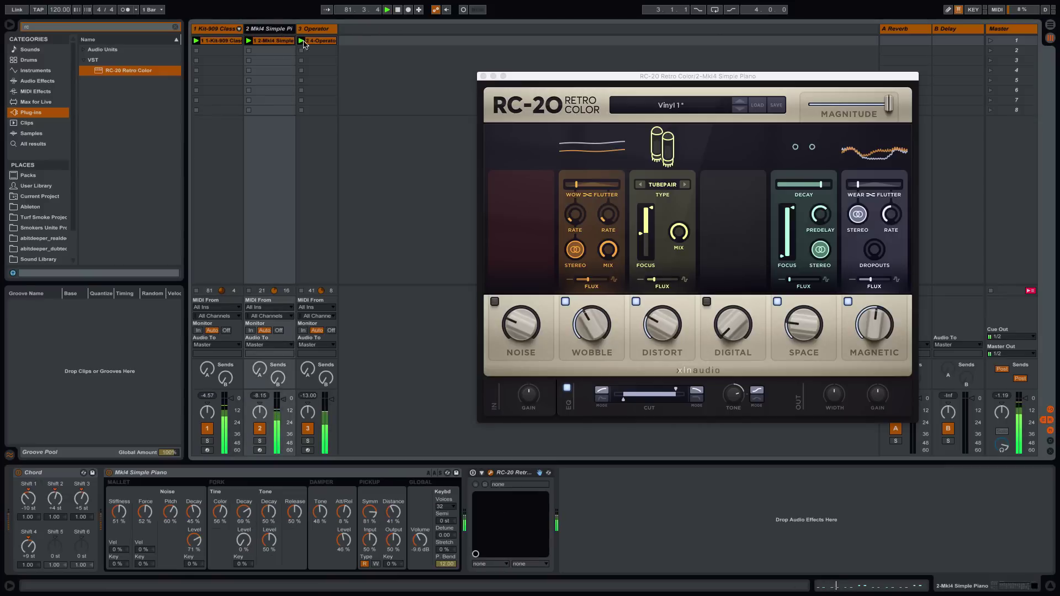
{"action": "left_click", "coordinate": [473, 473]}
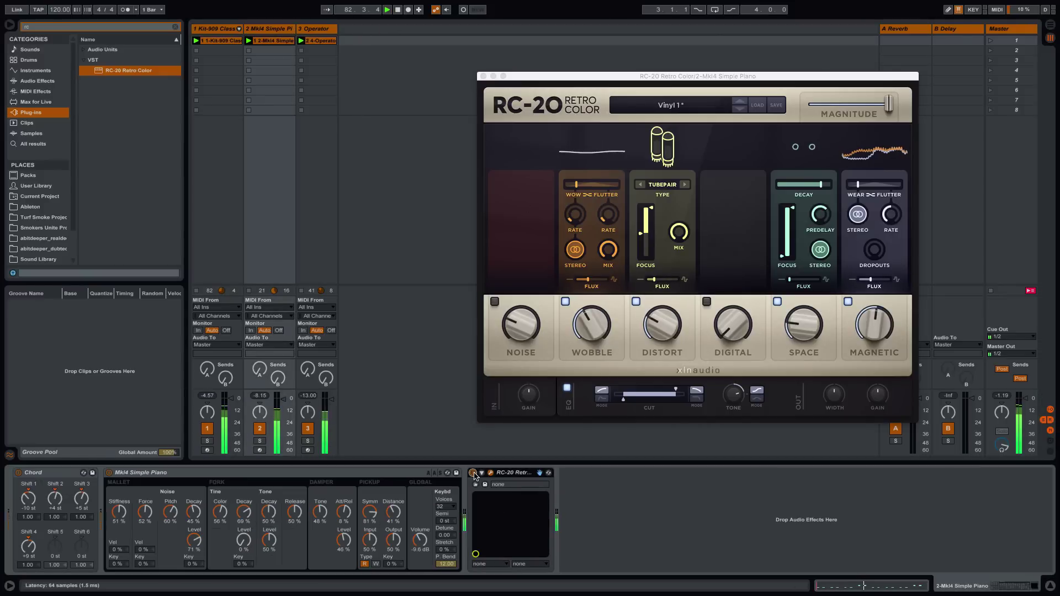
Lower the piano's Space amount slightly, then reduce the 909 kit's Noise to 37% while that track is soloed.
{"action": "left_click", "coordinate": [806, 328]}
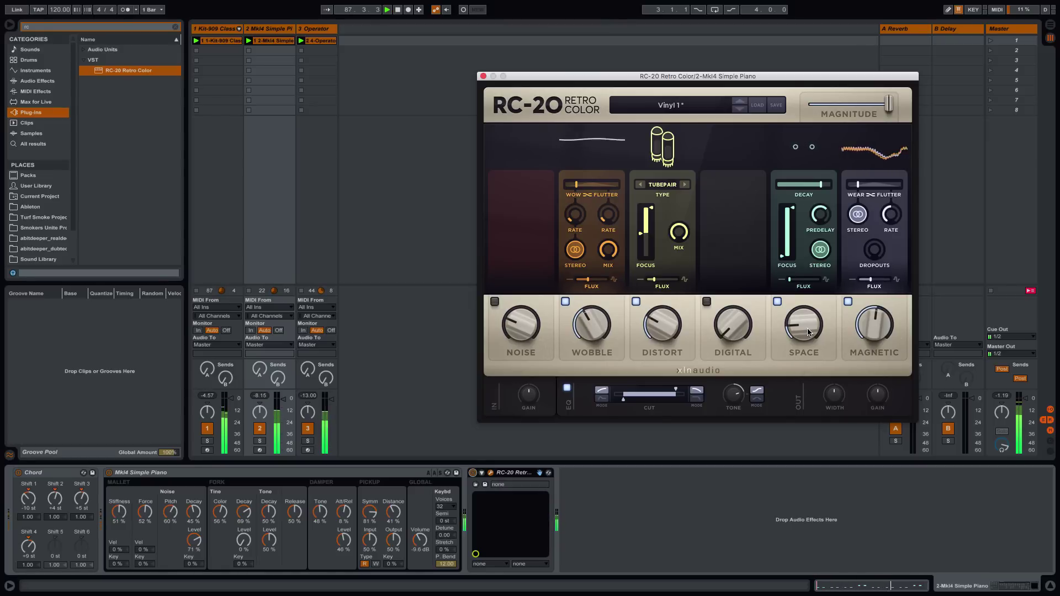
{"action": "left_click", "coordinate": [207, 441]}
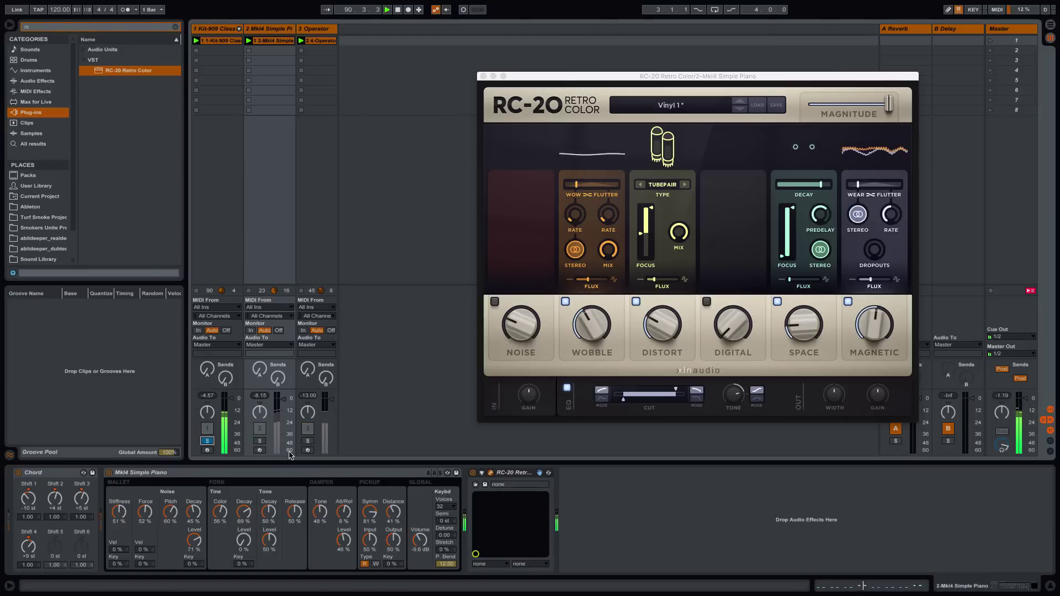
{"action": "left_click", "coordinate": [491, 473]}
{"action": "left_click", "coordinate": [491, 473]}
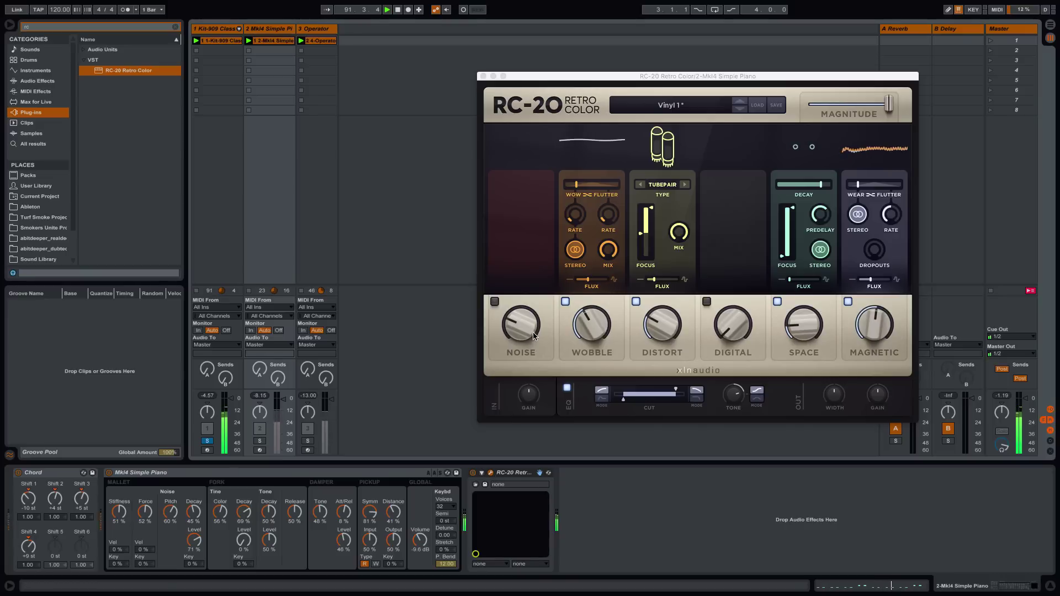
{"action": "left_click", "coordinate": [223, 30]}
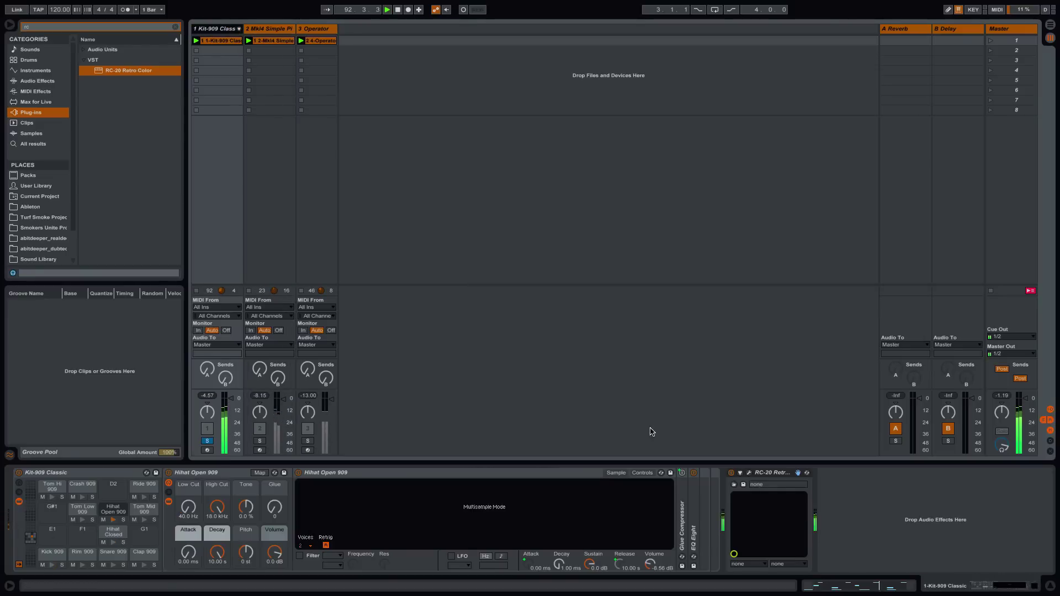
{"action": "left_click", "coordinate": [747, 473]}
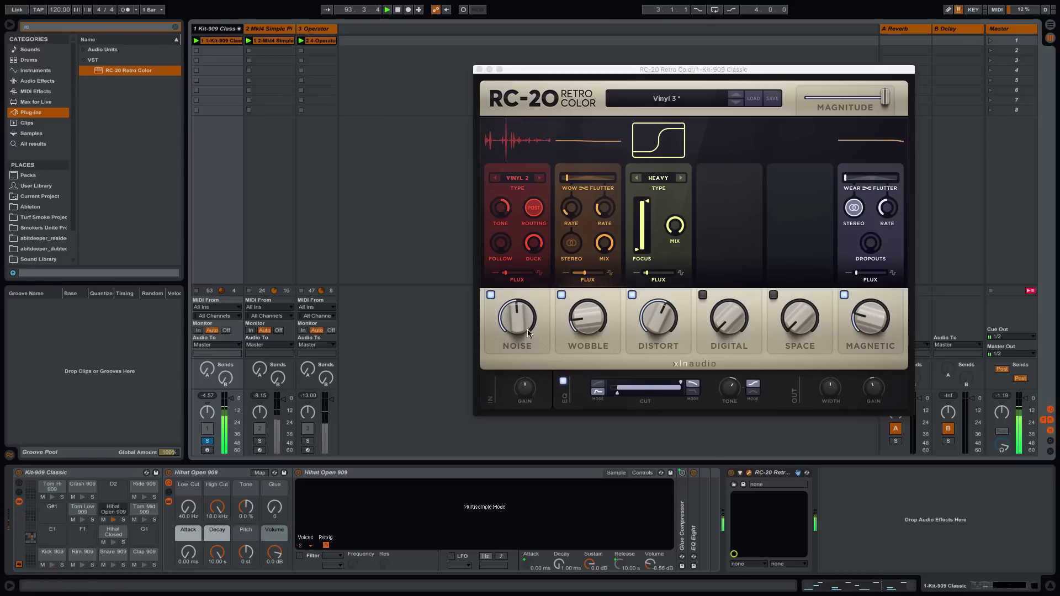
{"action": "left_click", "coordinate": [534, 364]}
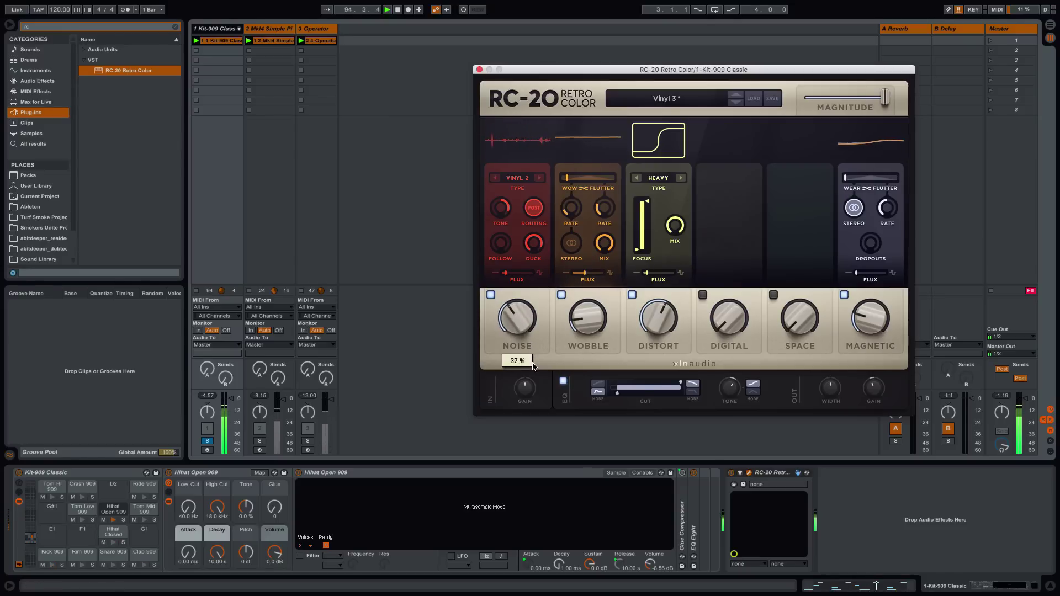
{"action": "left_click", "coordinate": [210, 444]}
{"action": "left_click", "coordinate": [207, 441]}
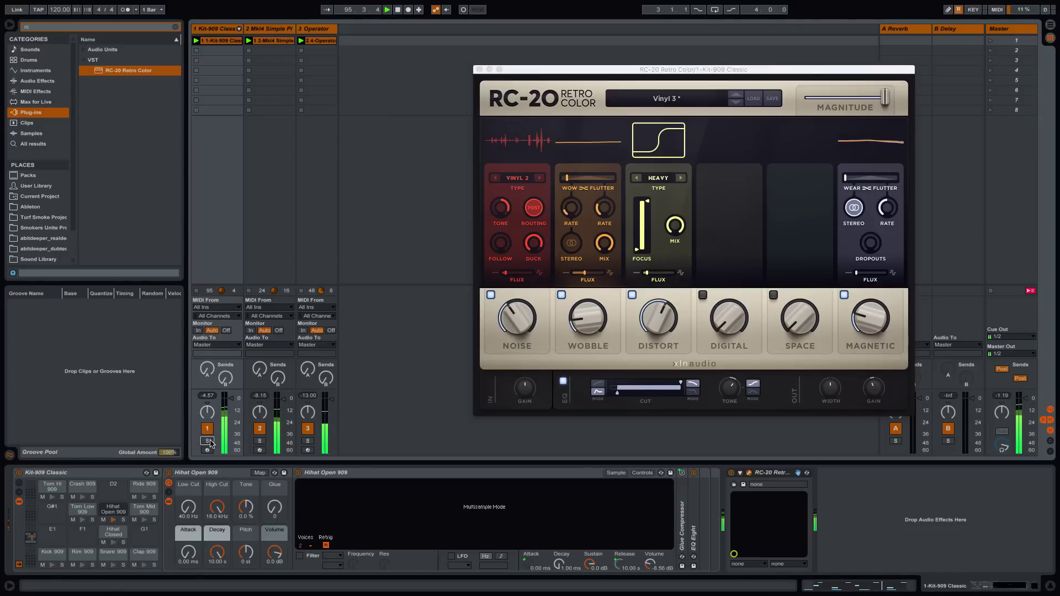